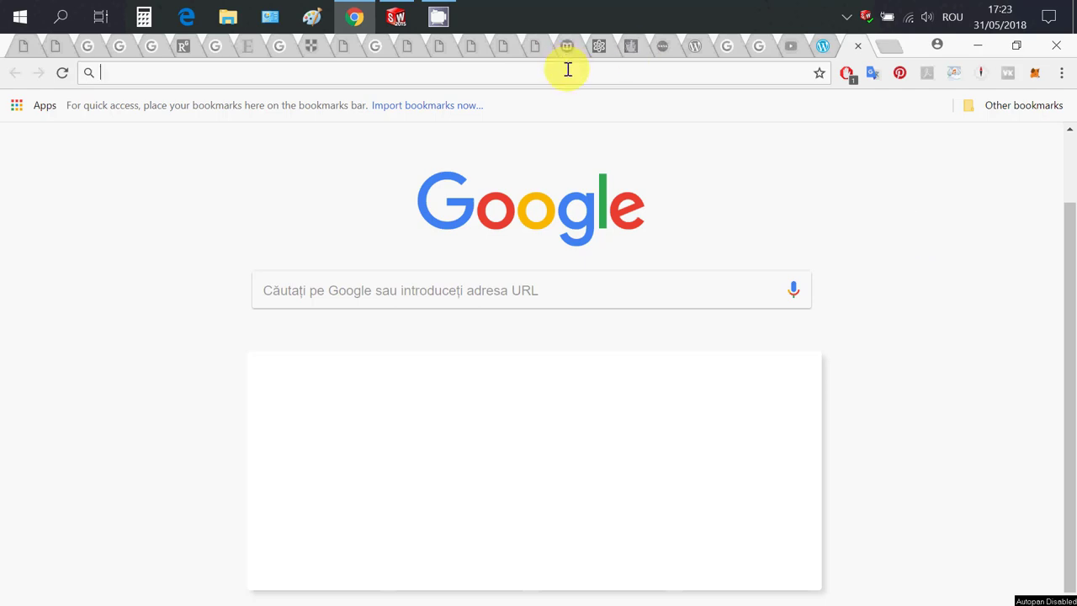
- Go to q-blade.org and download the latest Windows release of QBlade from its SourceForge project page
{"action": "type", "text": "q-bl"}
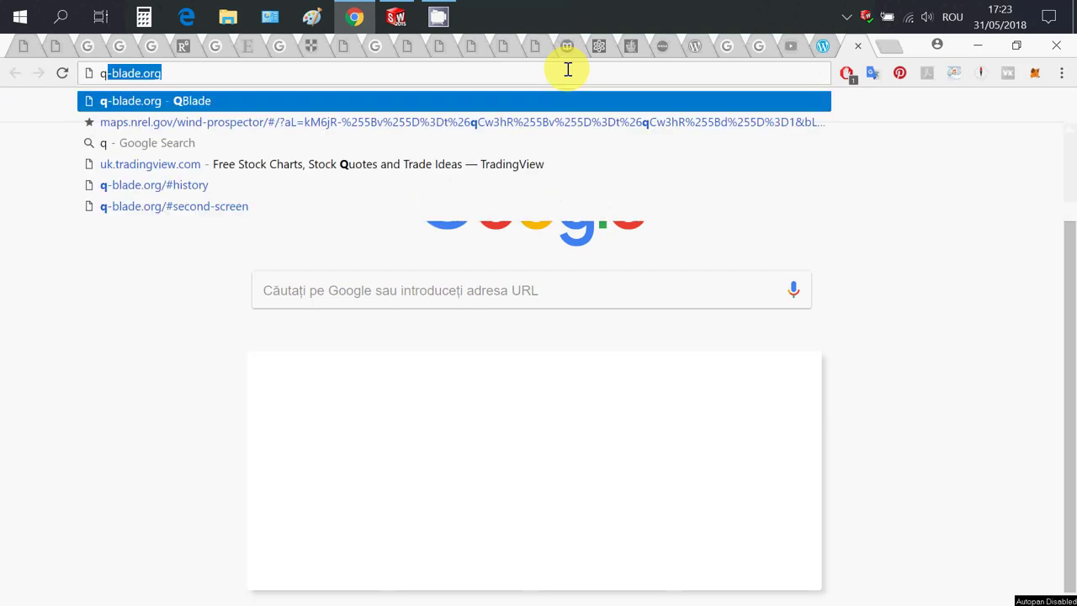
{"action": "type", "text": "ade"}
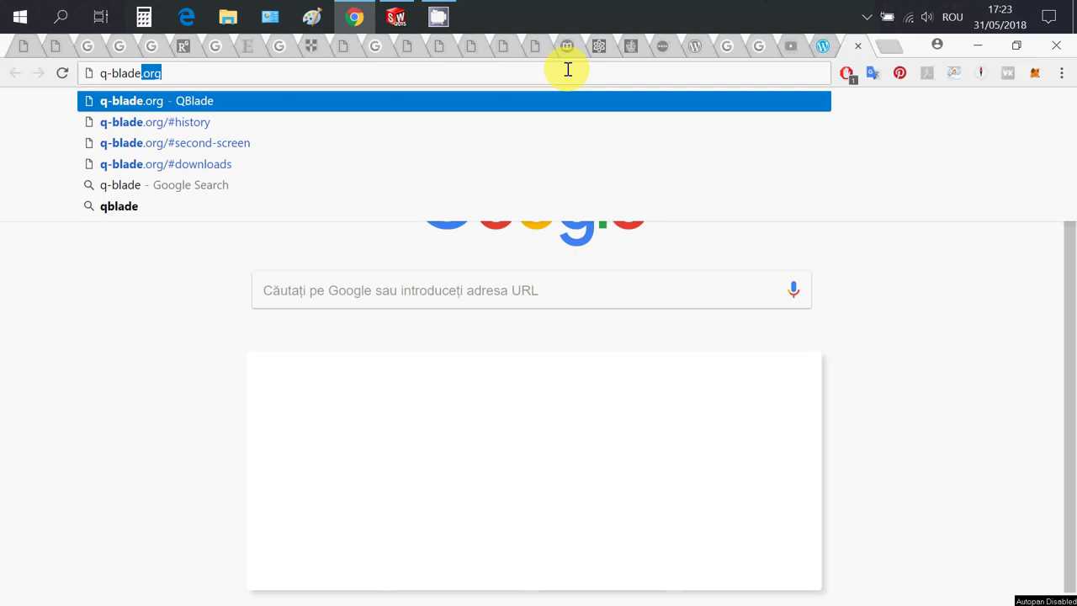
{"action": "key", "text": "Return"}
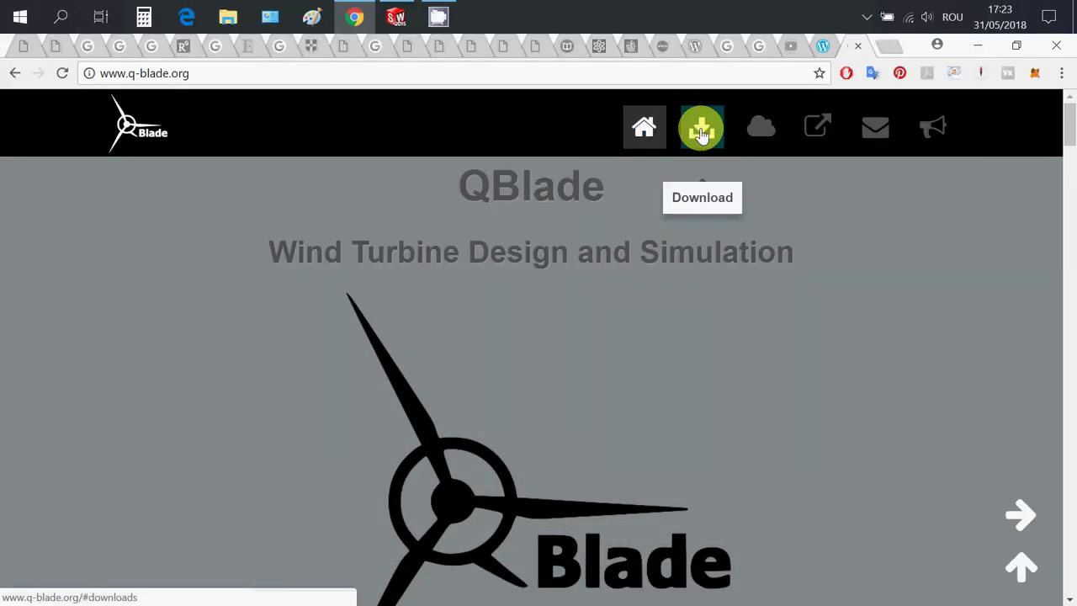
{"action": "left_click", "coordinate": [700, 126]}
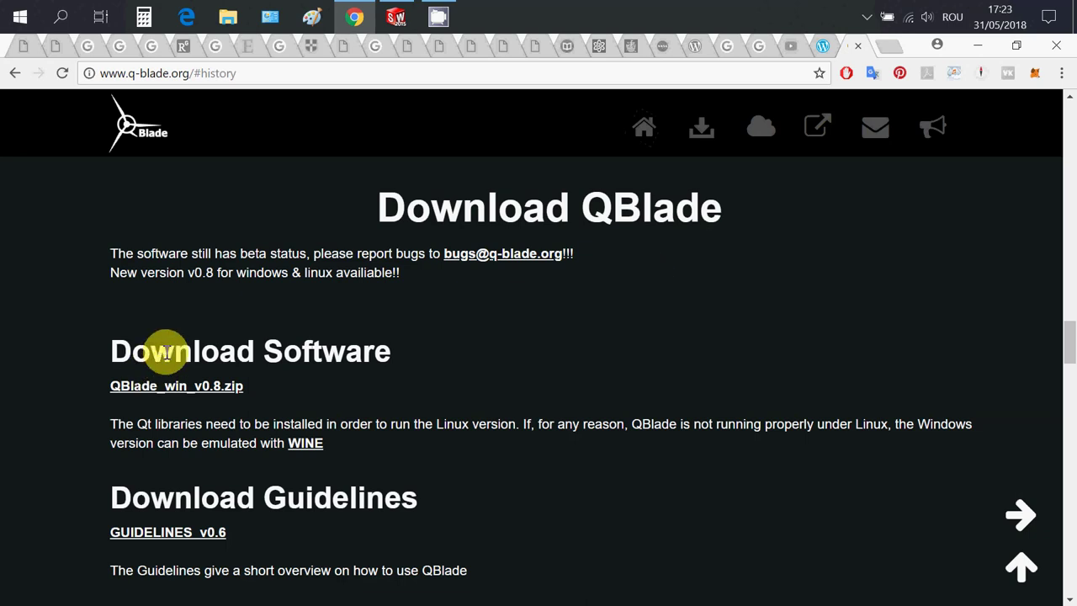
{"action": "left_click", "coordinate": [162, 389]}
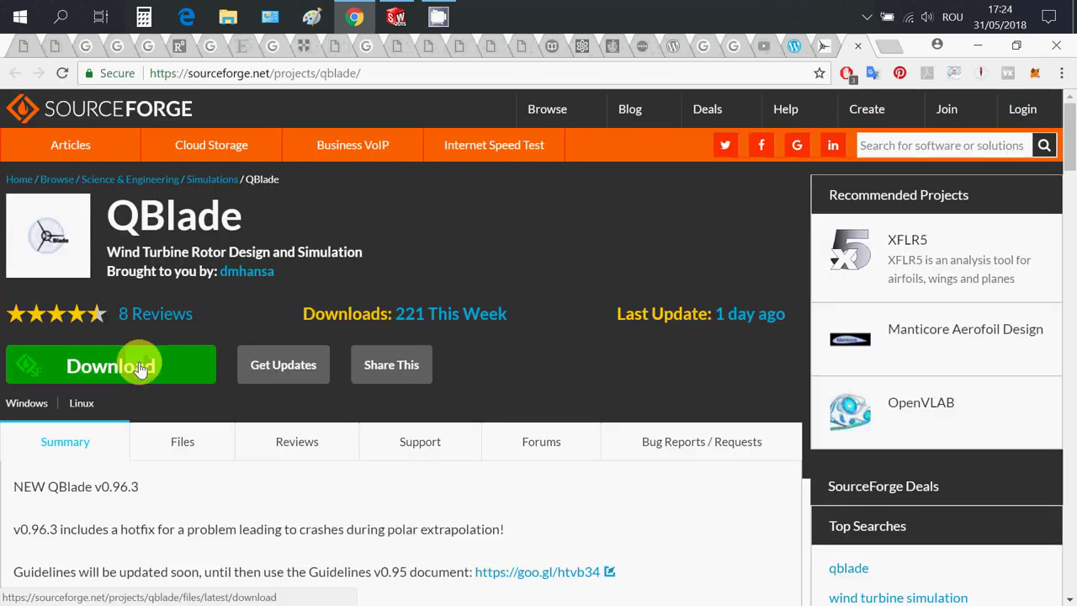
{"action": "left_click", "coordinate": [141, 367]}
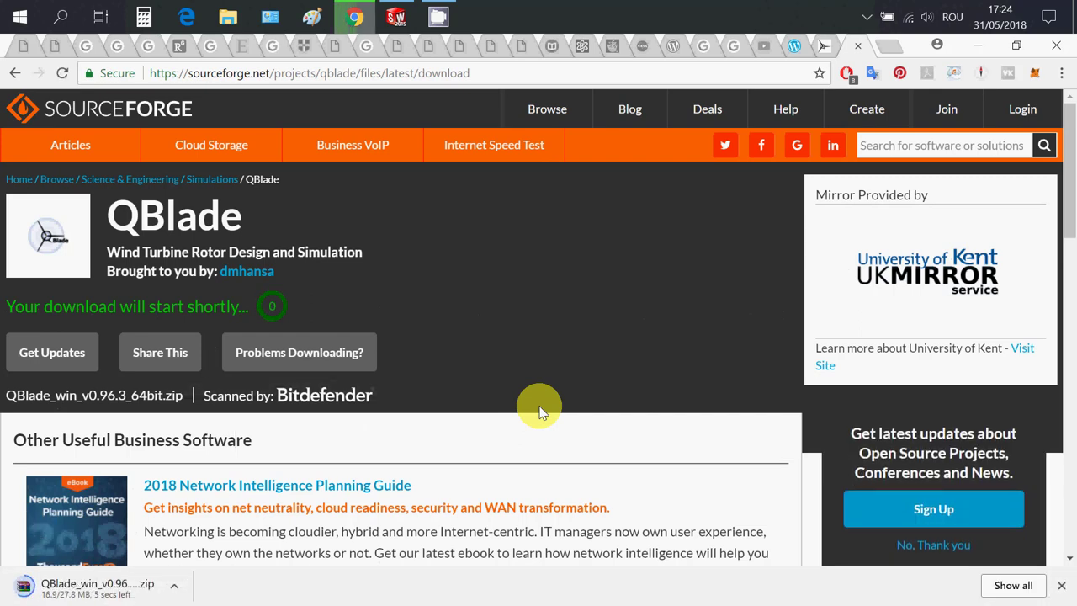
- Show the downloaded file in its folder and search Downloads for "q" to select the QBlade_win_v0.96.3_64bit archive
{"action": "left_click", "coordinate": [176, 589]}
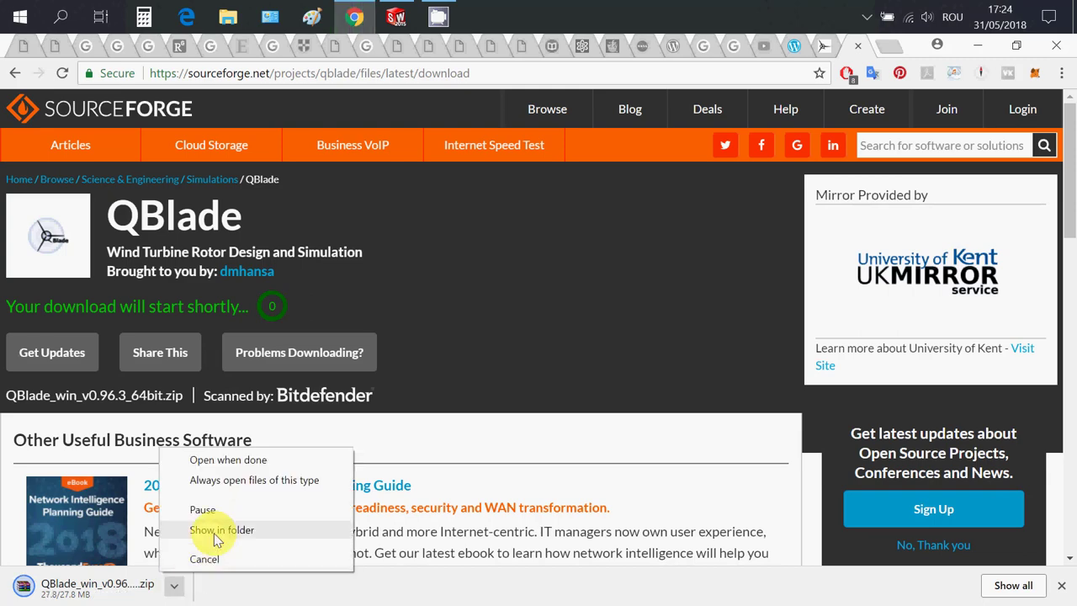
{"action": "left_click", "coordinate": [218, 530]}
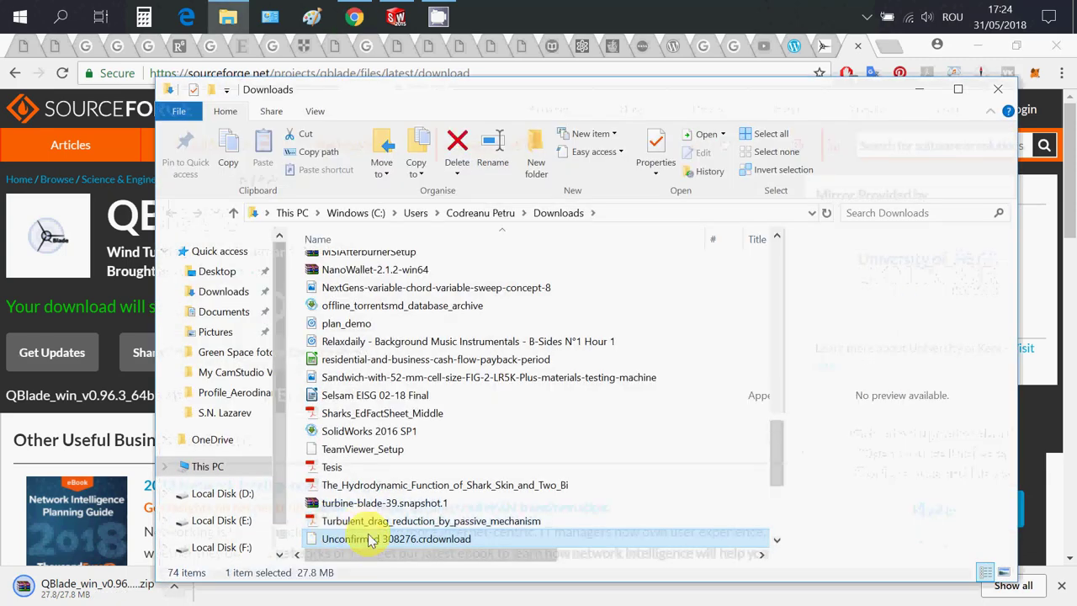
{"action": "left_click", "coordinate": [869, 212]}
{"action": "type", "text": "q"}
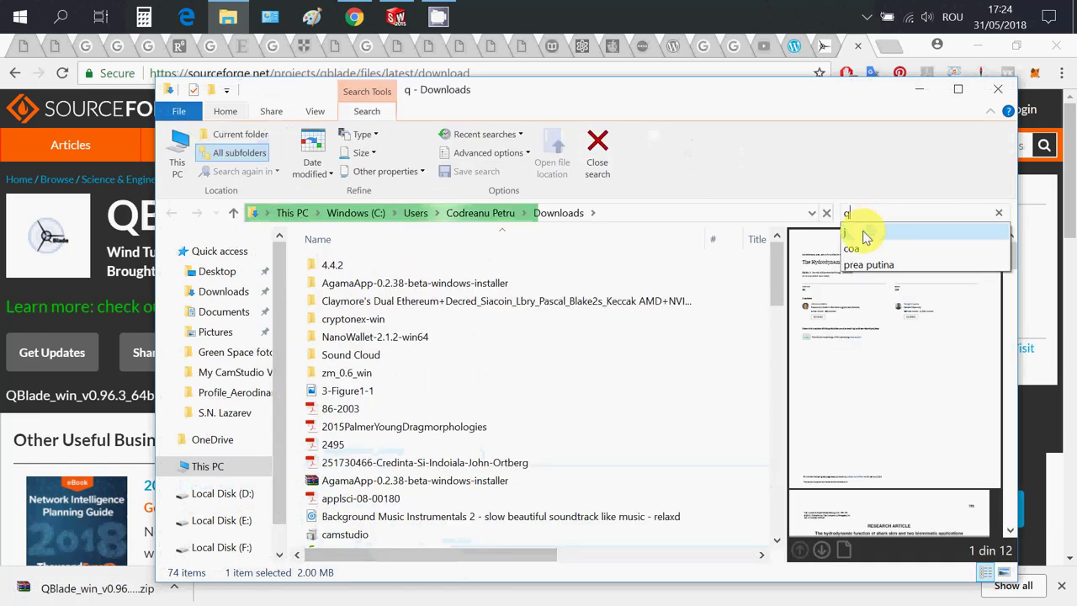
{"action": "left_click", "coordinate": [441, 261]}
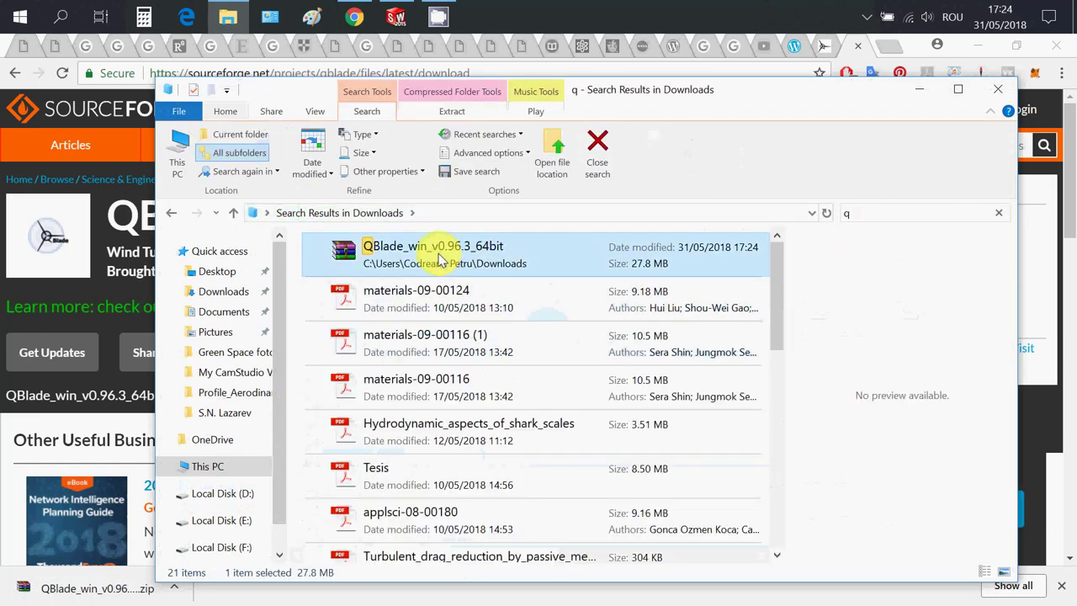
- Extract the QBlade_win_v0.96.3_64bit archive to the Desktop
{"action": "right_click", "coordinate": [438, 261]}
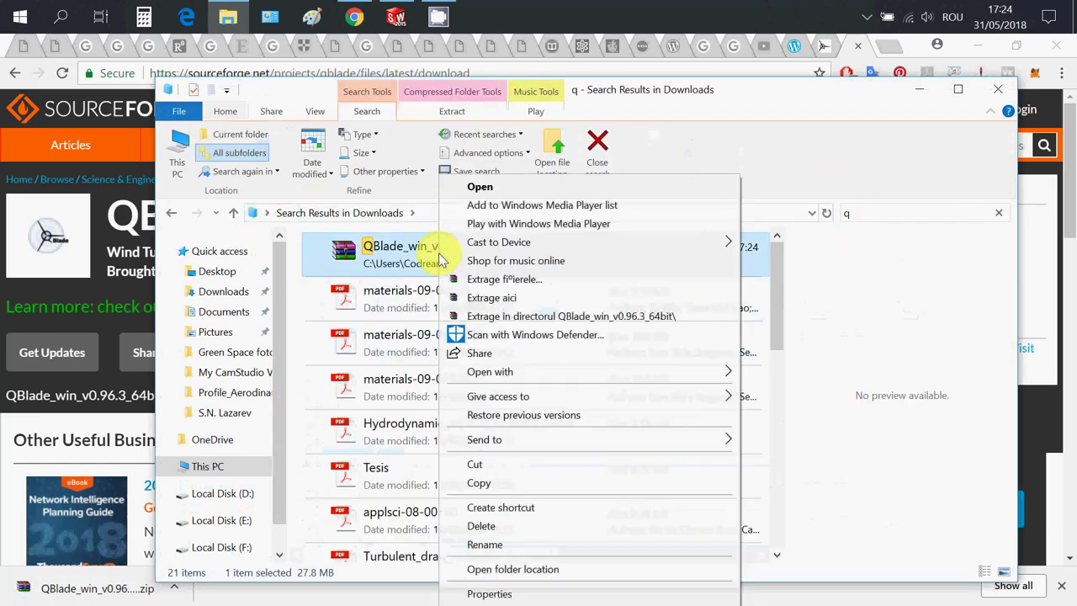
{"action": "left_click", "coordinate": [480, 281]}
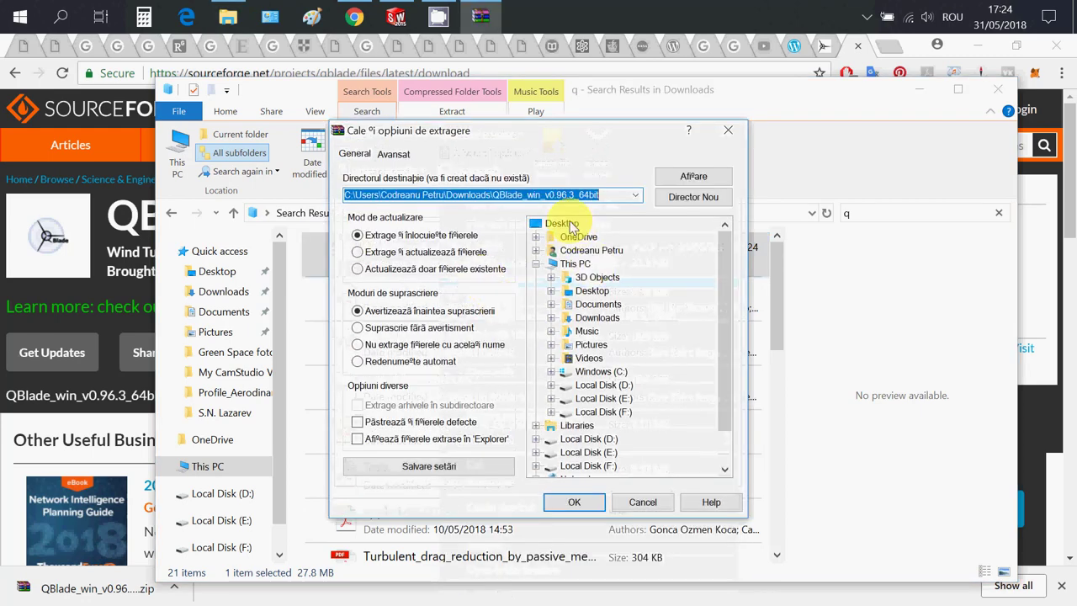
{"action": "left_click", "coordinate": [561, 223]}
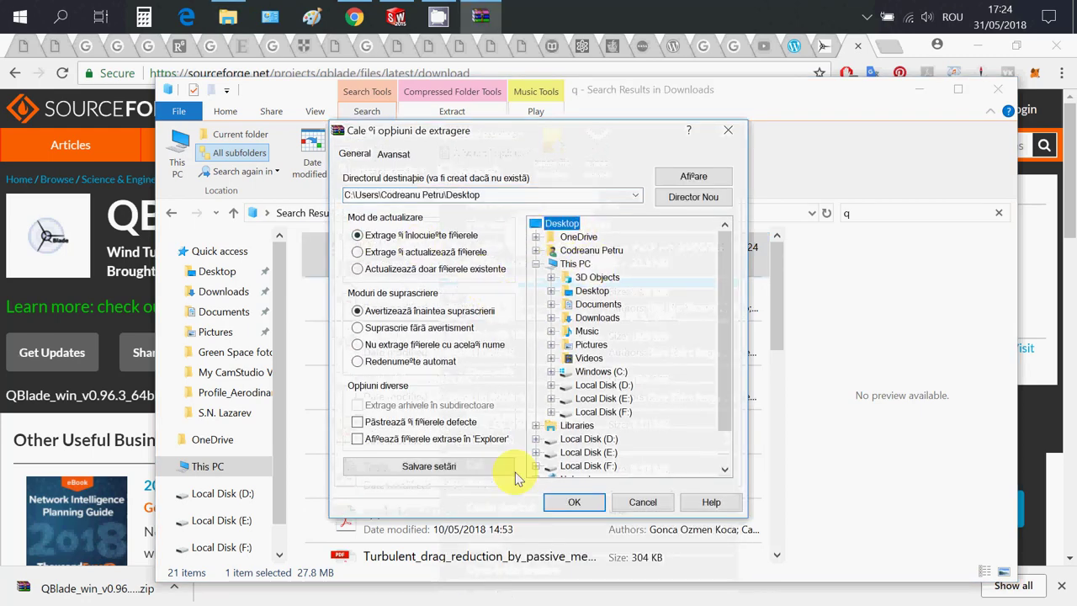
{"action": "left_click", "coordinate": [562, 502]}
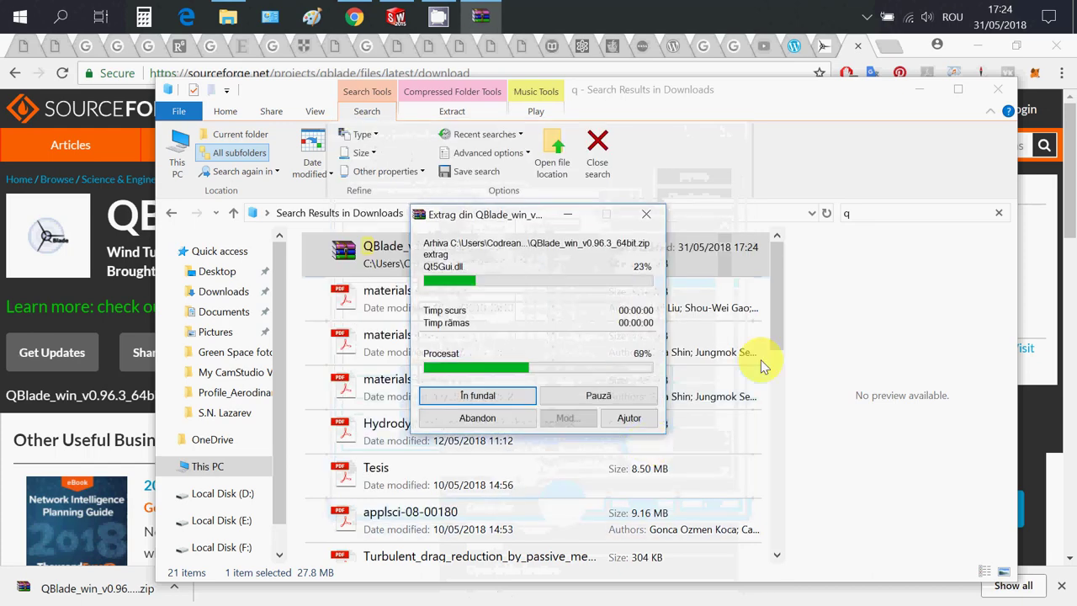
- Move the extracted QBlade folder to a free area of the desktop and launch the QBlade application from it
{"action": "left_click", "coordinate": [922, 97]}
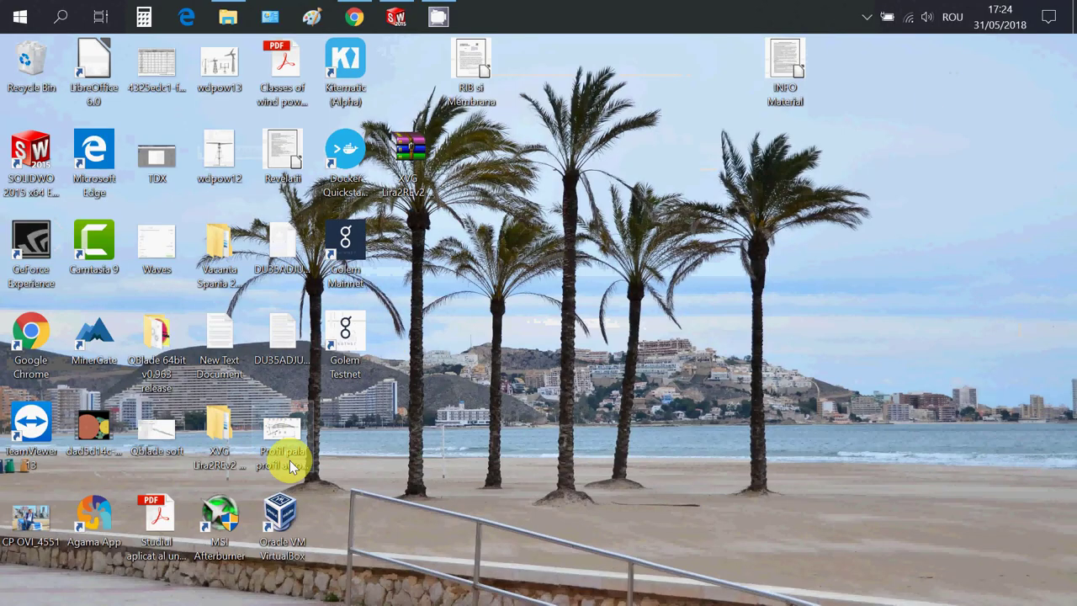
{"action": "left_click_drag", "start_coordinate": [155, 336], "coordinate": [977, 247]}
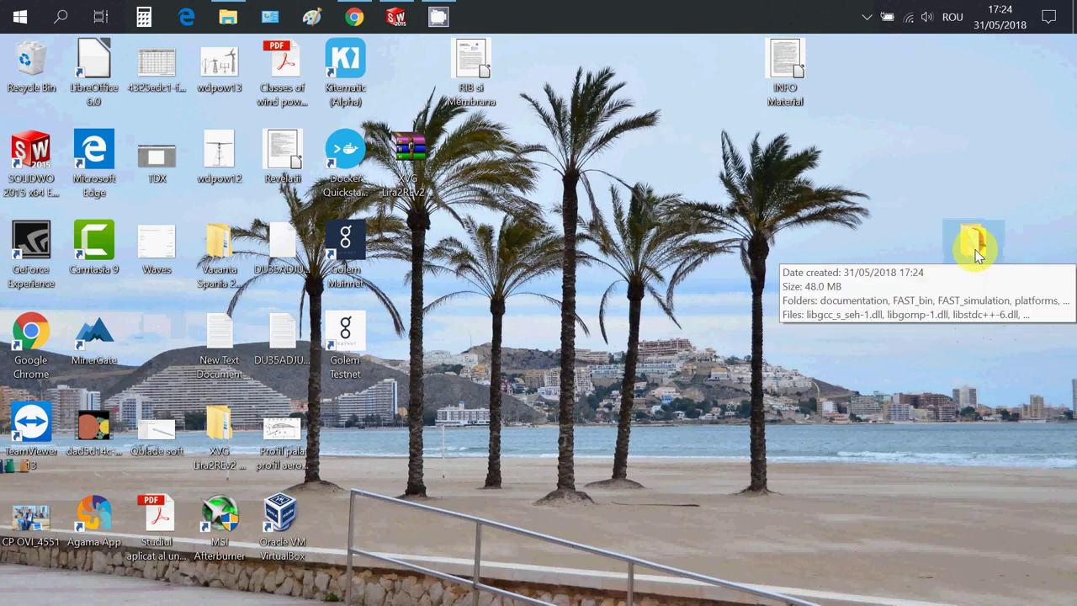
{"action": "double_click", "coordinate": [976, 252]}
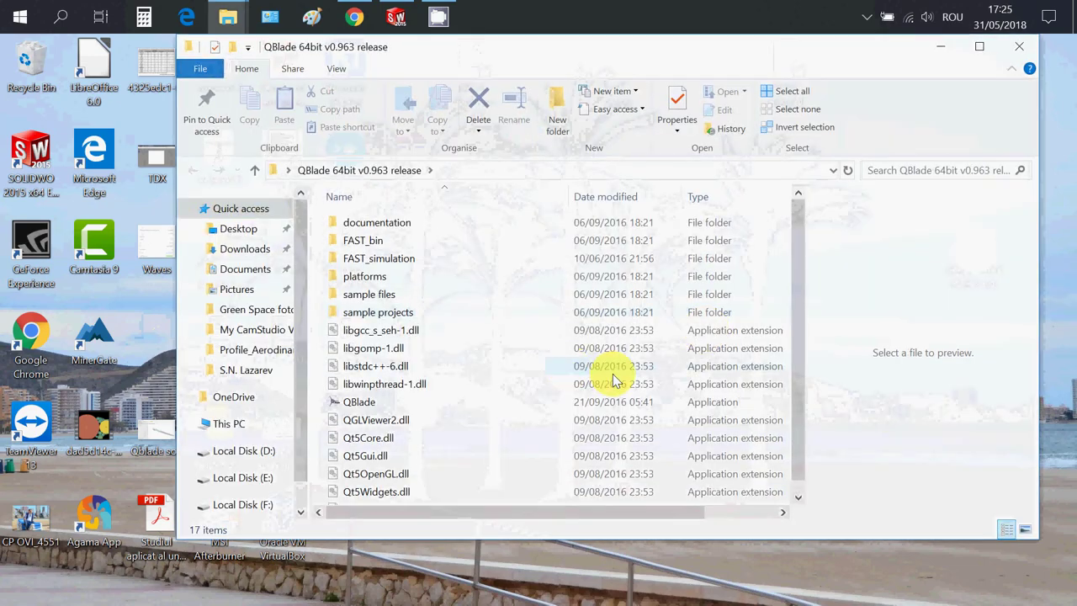
{"action": "left_click", "coordinate": [375, 406]}
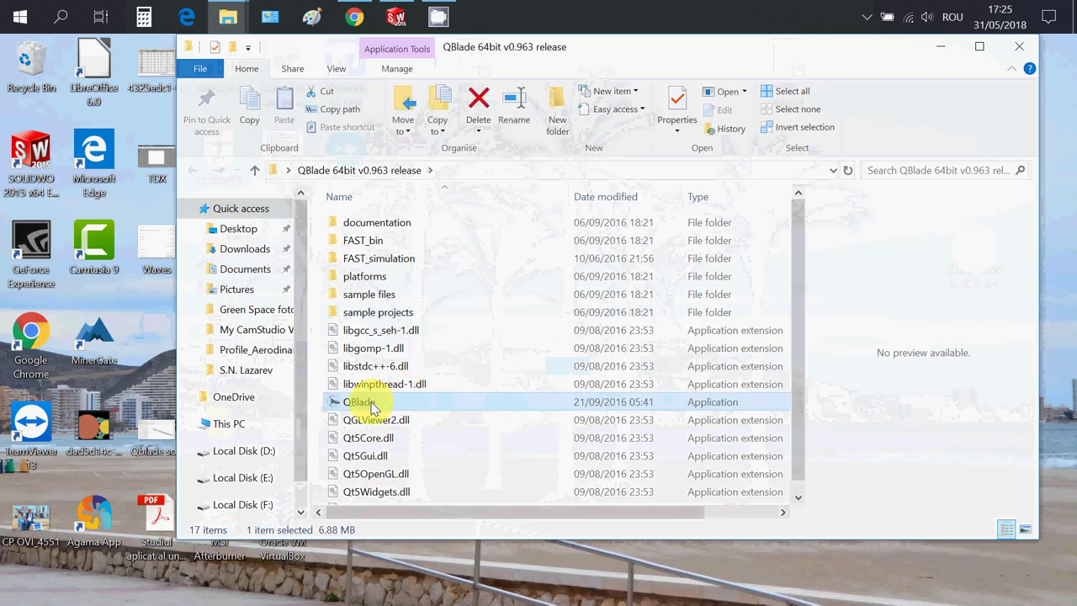
{"action": "double_click", "coordinate": [374, 405]}
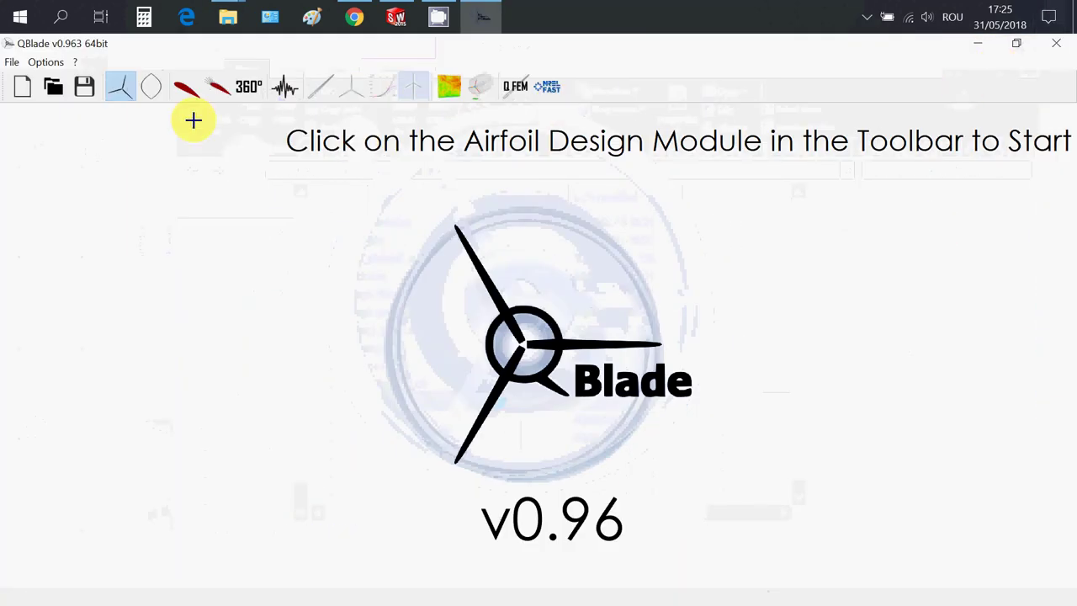
- Open the NREL_5MW.wpa project from the sample projects folder
{"action": "left_click", "coordinate": [56, 92]}
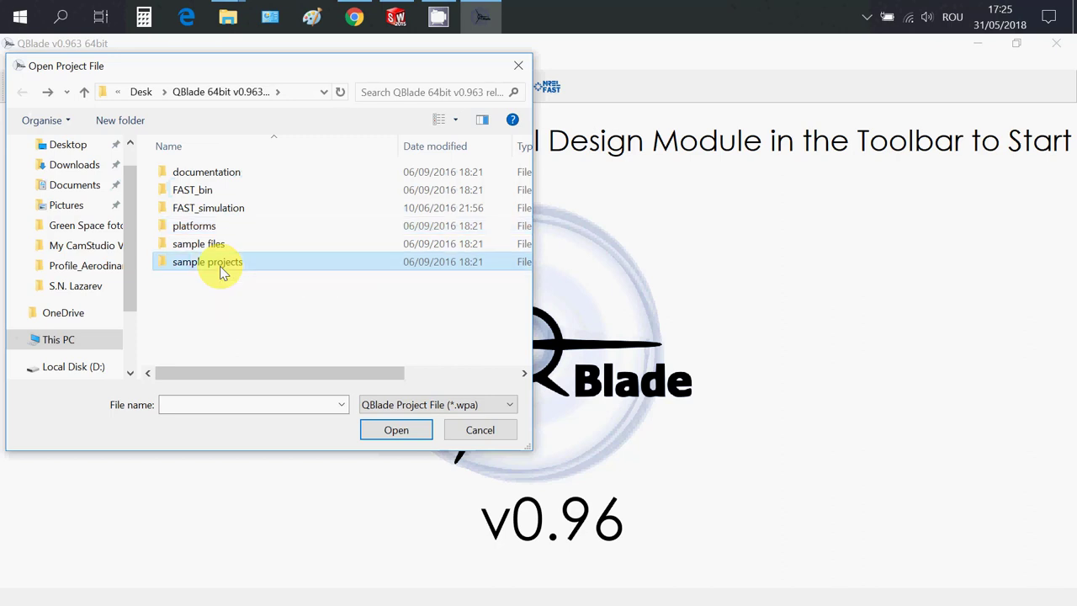
{"action": "double_click", "coordinate": [219, 263]}
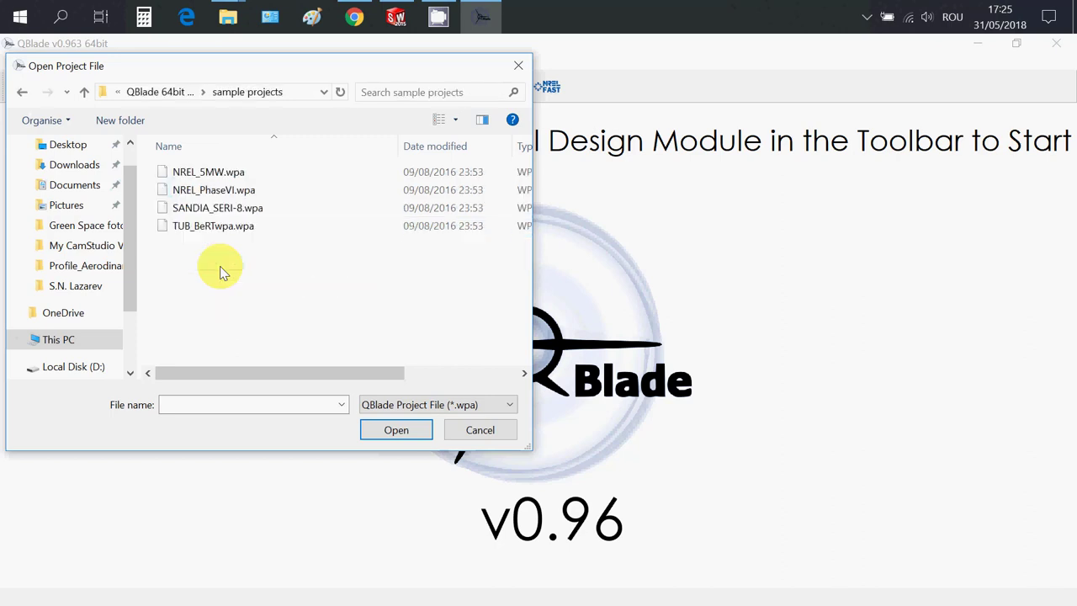
{"action": "left_click", "coordinate": [216, 172]}
{"action": "left_click", "coordinate": [215, 190]}
{"action": "left_click", "coordinate": [217, 210]}
{"action": "left_click", "coordinate": [206, 225]}
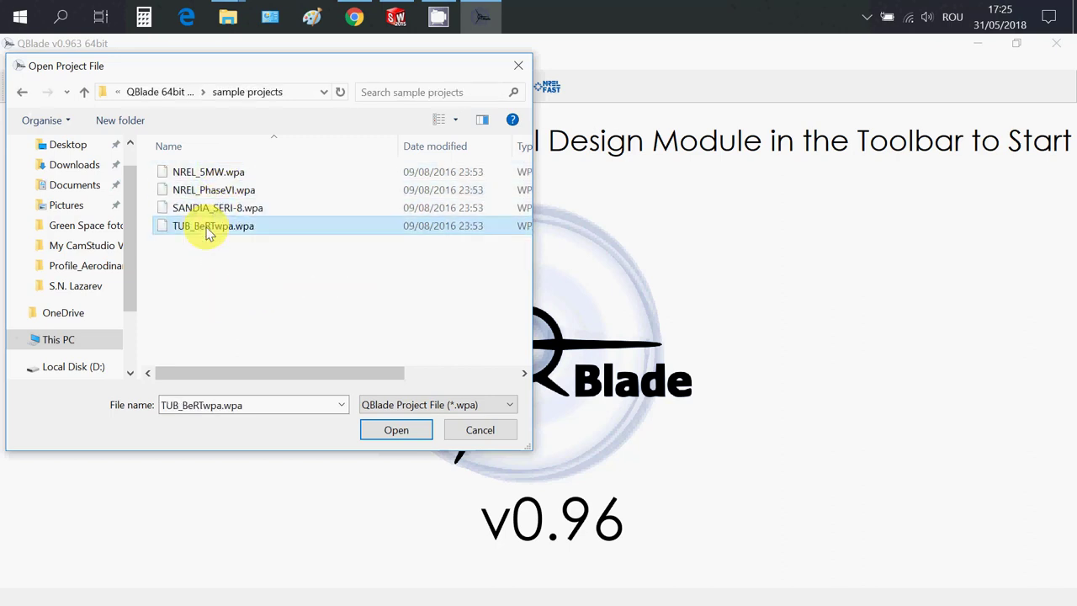
{"action": "left_click", "coordinate": [211, 211]}
{"action": "left_click", "coordinate": [208, 191]}
{"action": "left_click", "coordinate": [198, 172]}
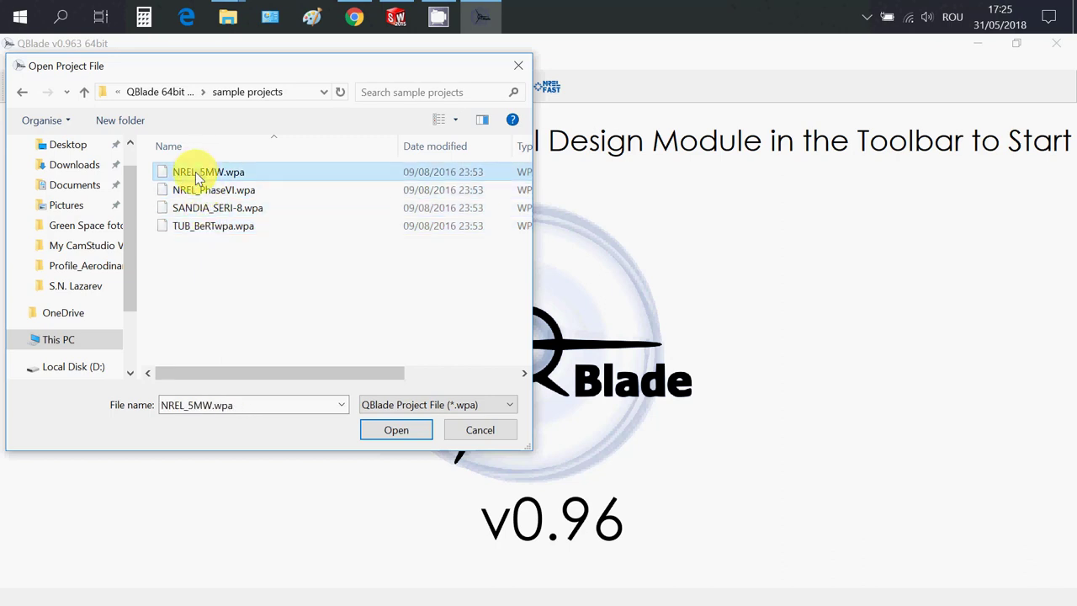
{"action": "left_click", "coordinate": [211, 189]}
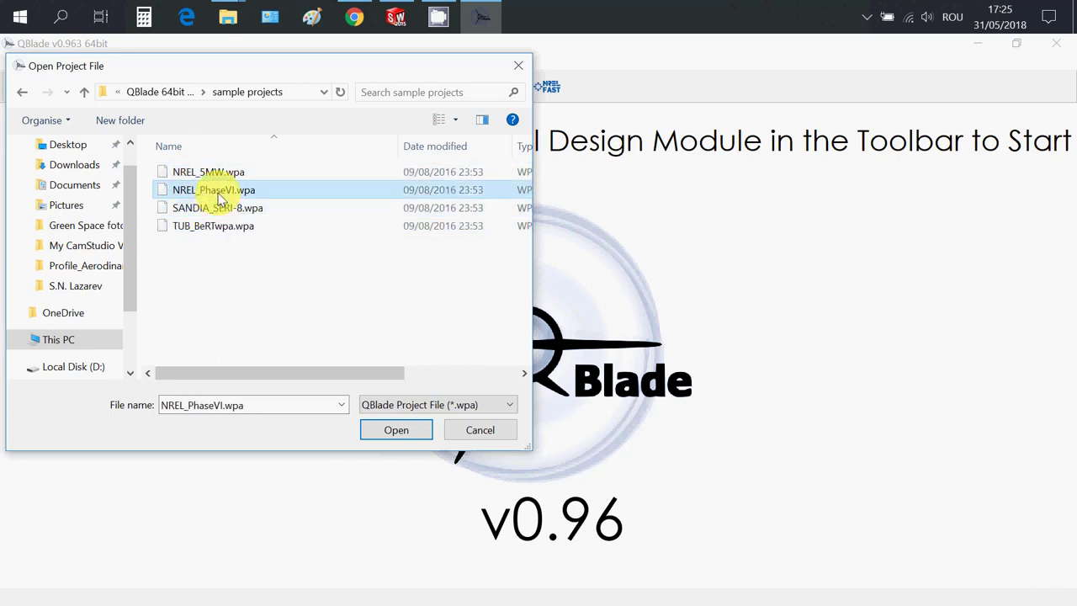
{"action": "left_click", "coordinate": [184, 174]}
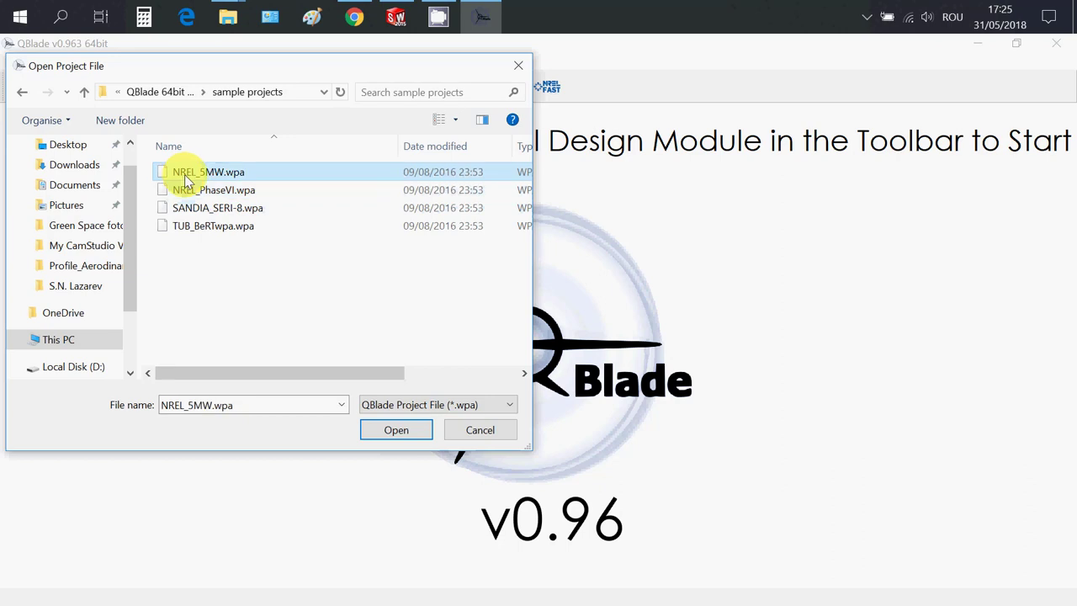
{"action": "left_click", "coordinate": [394, 429]}
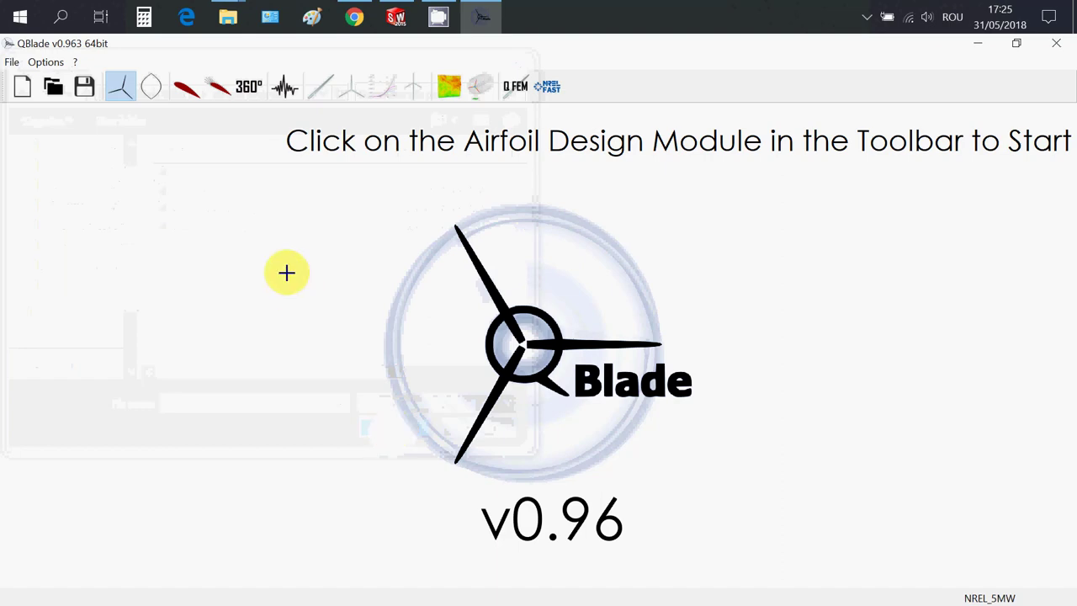
- Switch to the airfoil design module and enlarge the foil table so that all its rows fit
{"action": "left_click", "coordinate": [188, 94]}
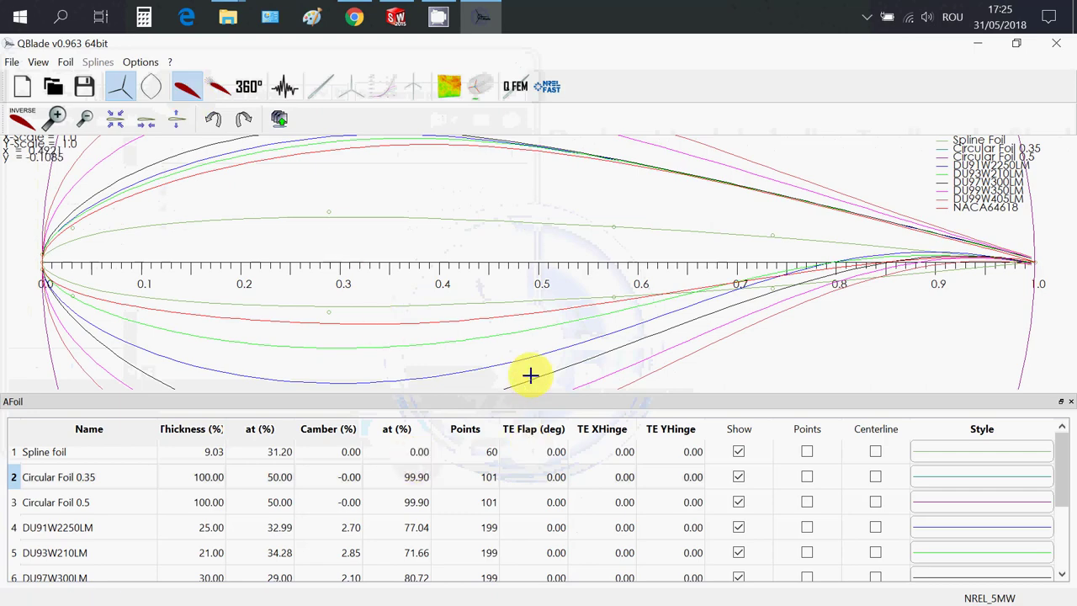
{"action": "left_click_drag", "start_coordinate": [523, 390], "coordinate": [507, 504]}
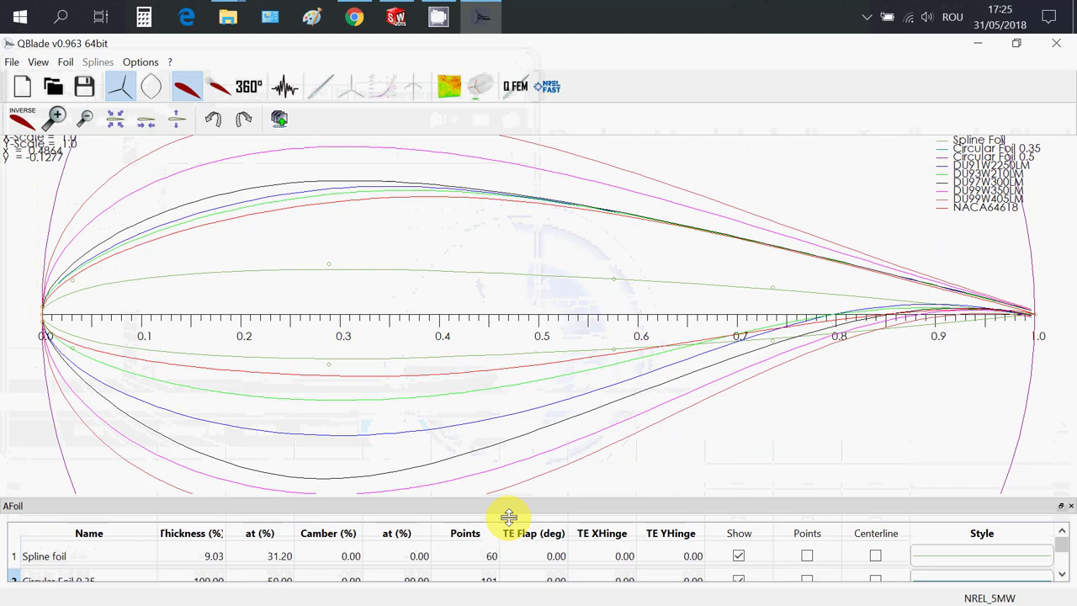
{"action": "left_click_drag", "start_coordinate": [508, 517], "coordinate": [474, 261]}
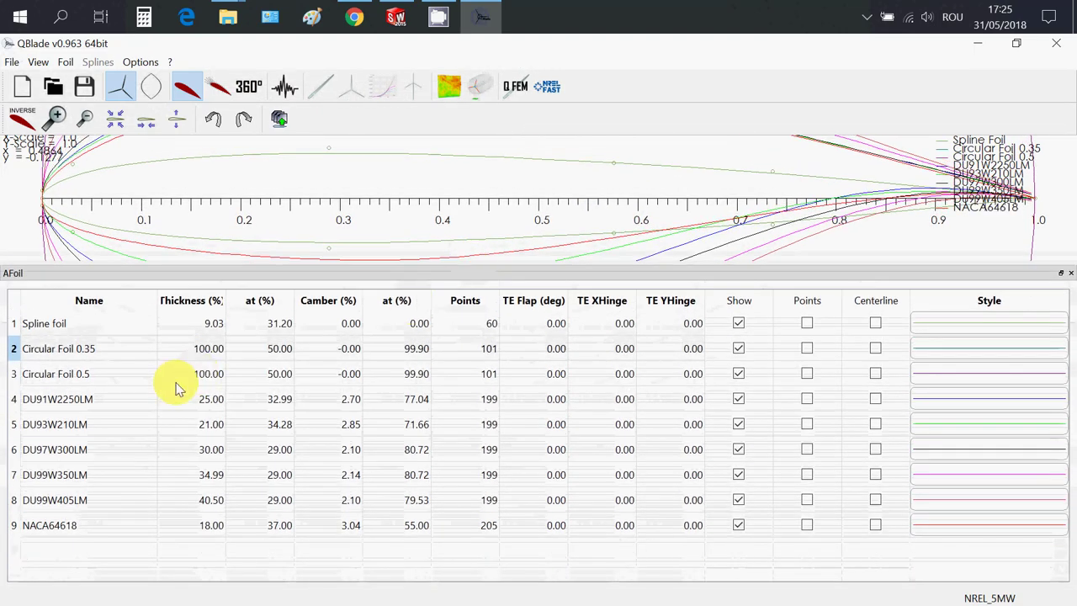
- Export the DU91W2250LM foil to the Desktop as a .dat foil file named DU91W2250LM
{"action": "left_click", "coordinate": [96, 401]}
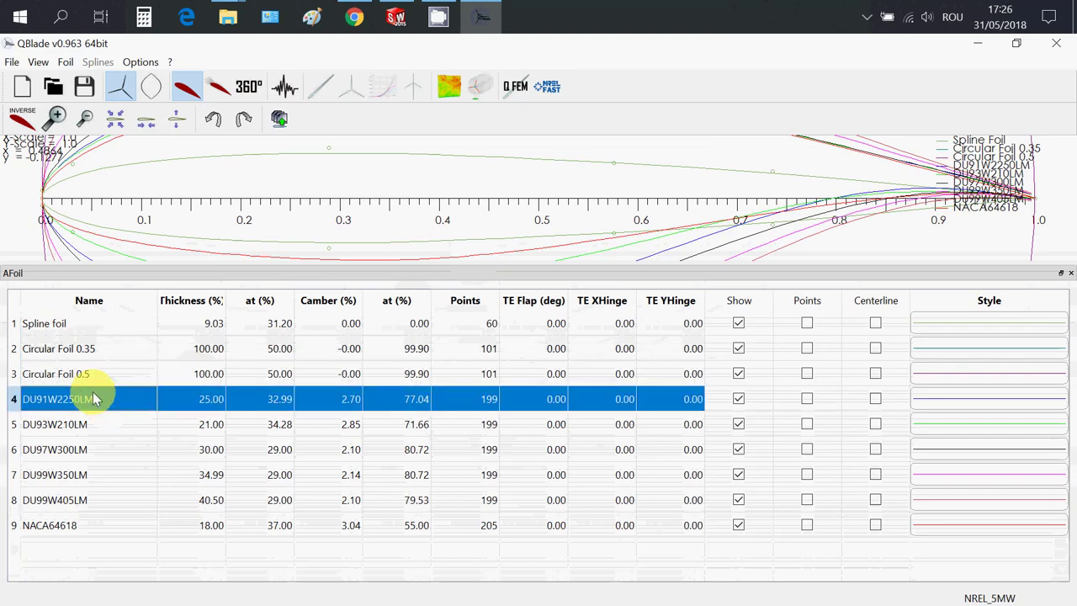
{"action": "left_click", "coordinate": [95, 347]}
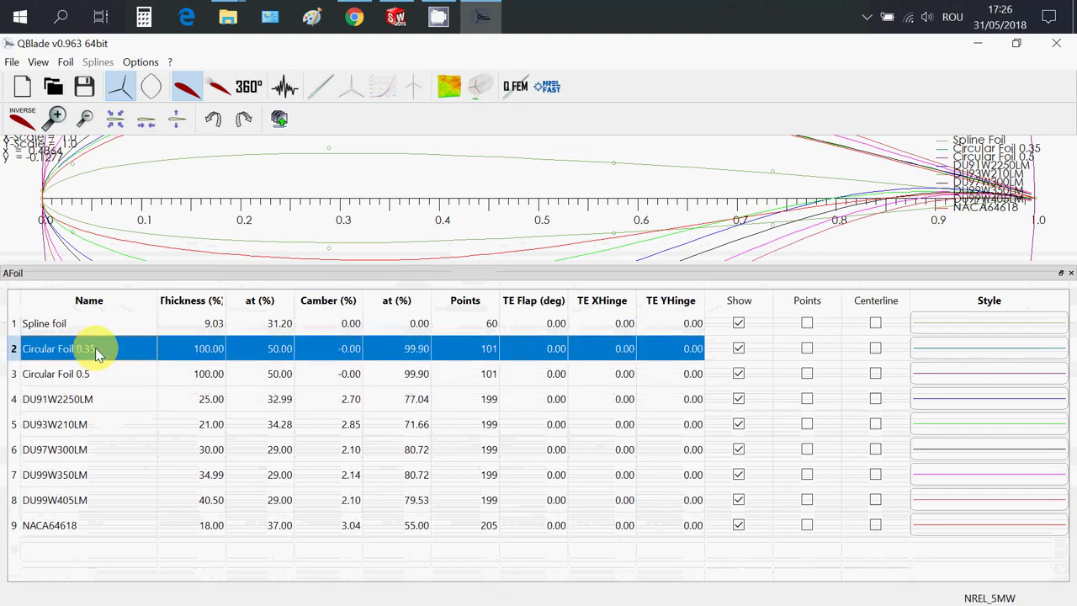
{"action": "left_click", "coordinate": [80, 401]}
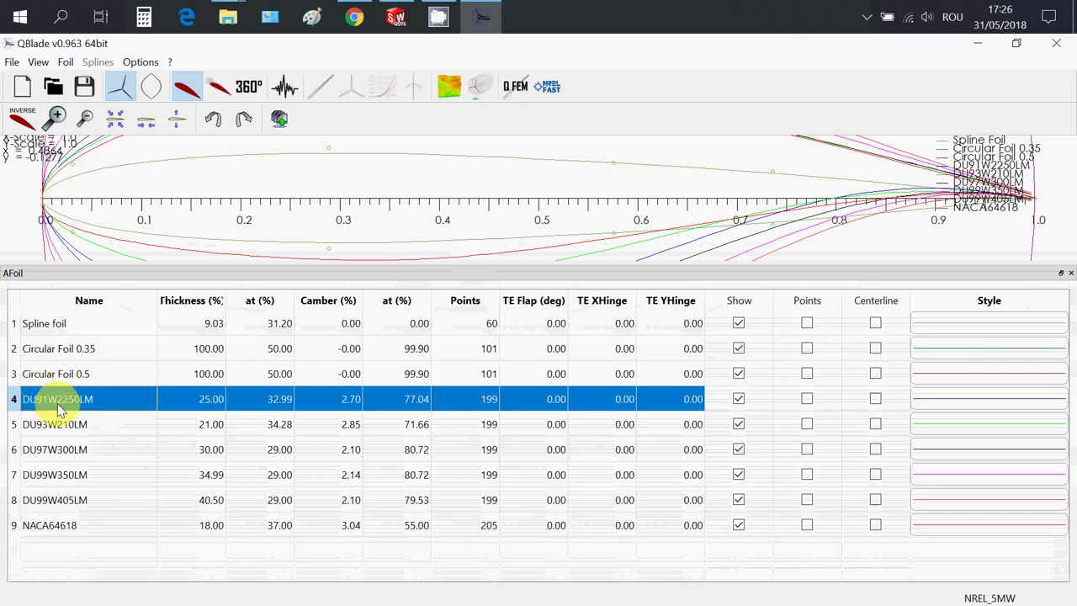
{"action": "right_click", "coordinate": [73, 404]}
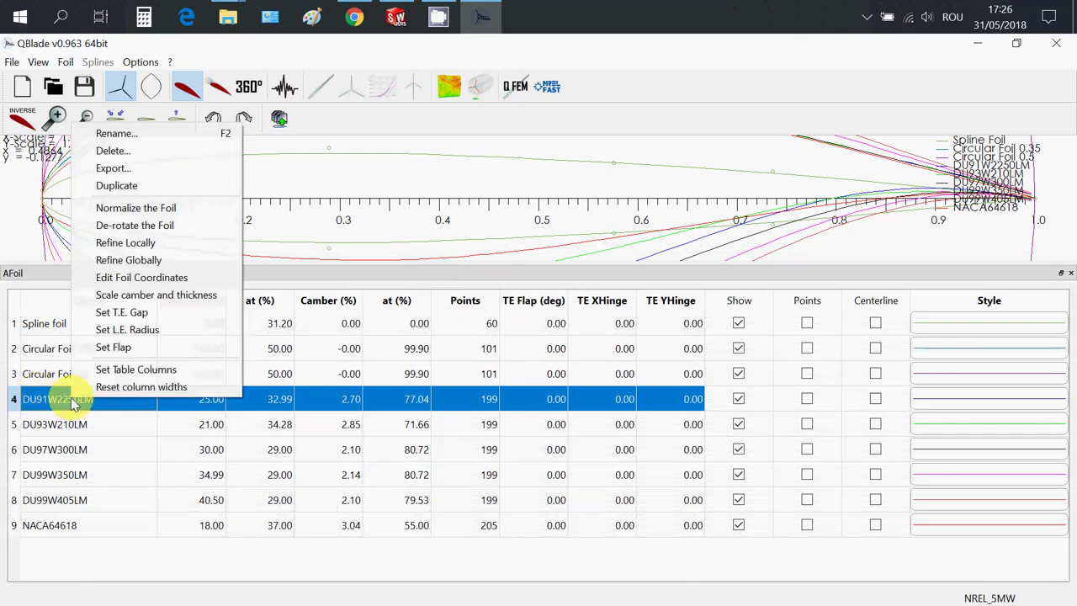
{"action": "left_click", "coordinate": [120, 168]}
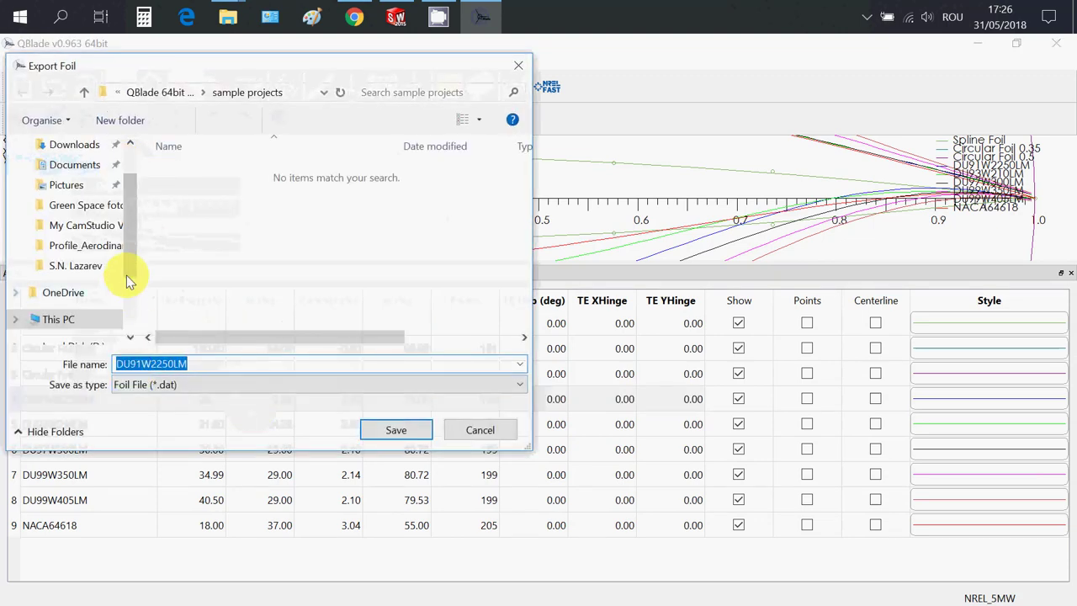
{"action": "scroll", "coordinate": [130, 248], "scroll_direction": "up", "scroll_amount": 3}
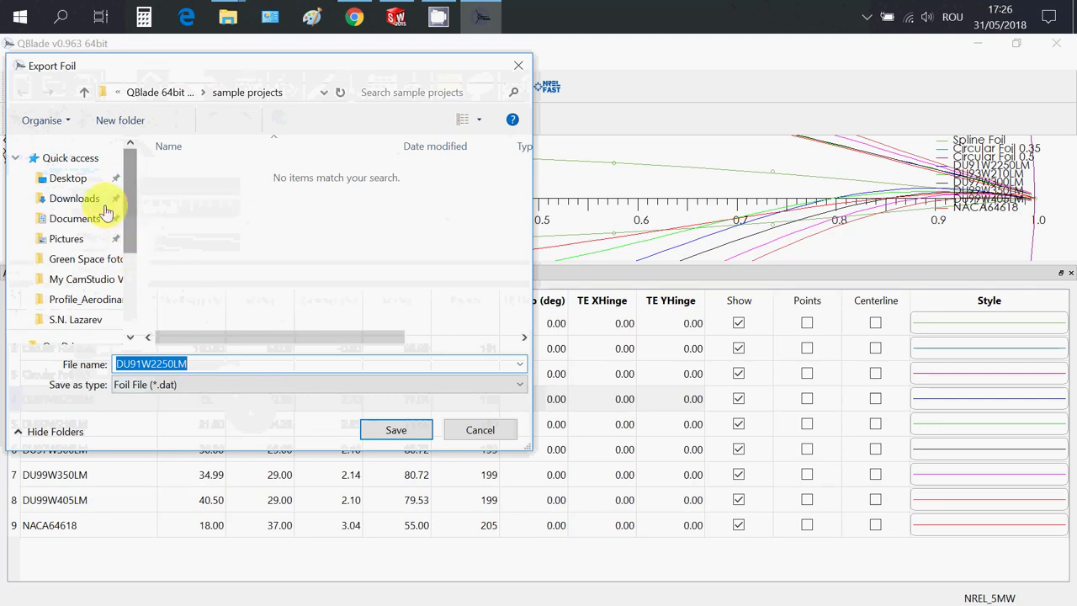
{"action": "left_click", "coordinate": [73, 179]}
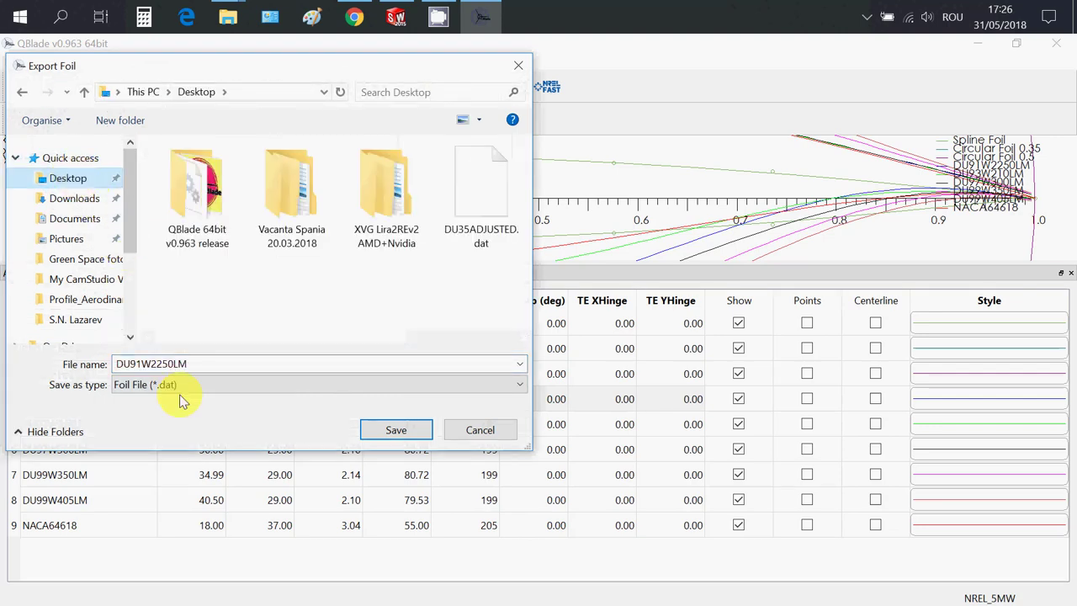
{"action": "left_click", "coordinate": [398, 430]}
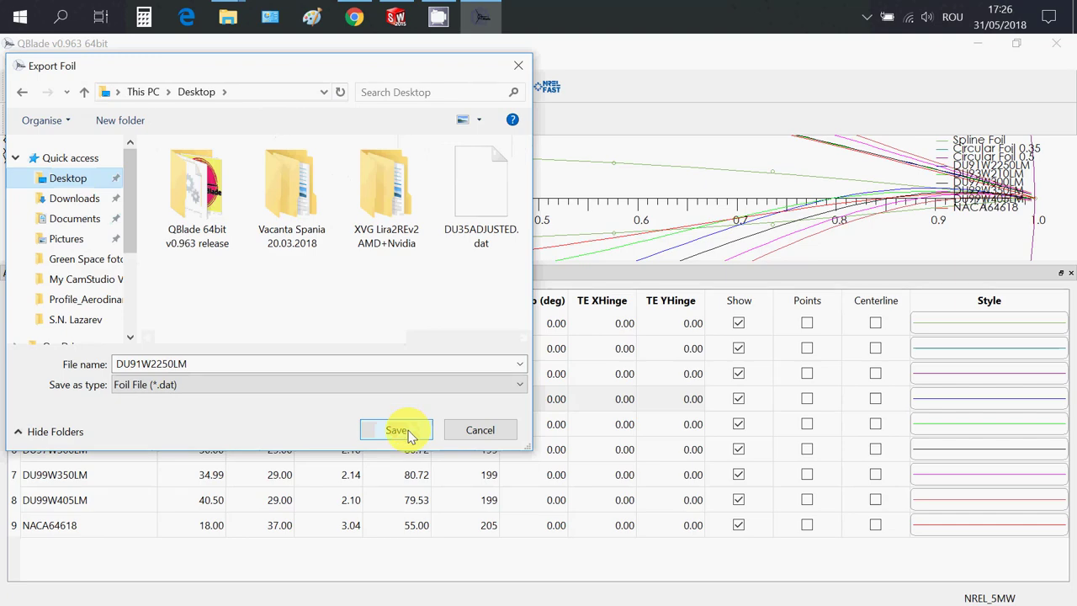
{"action": "left_click", "coordinate": [397, 431]}
- Minimize the open windows and move the exported DU91W2250LM.dat file to a free area of the desktop
{"action": "left_click", "coordinate": [975, 43]}
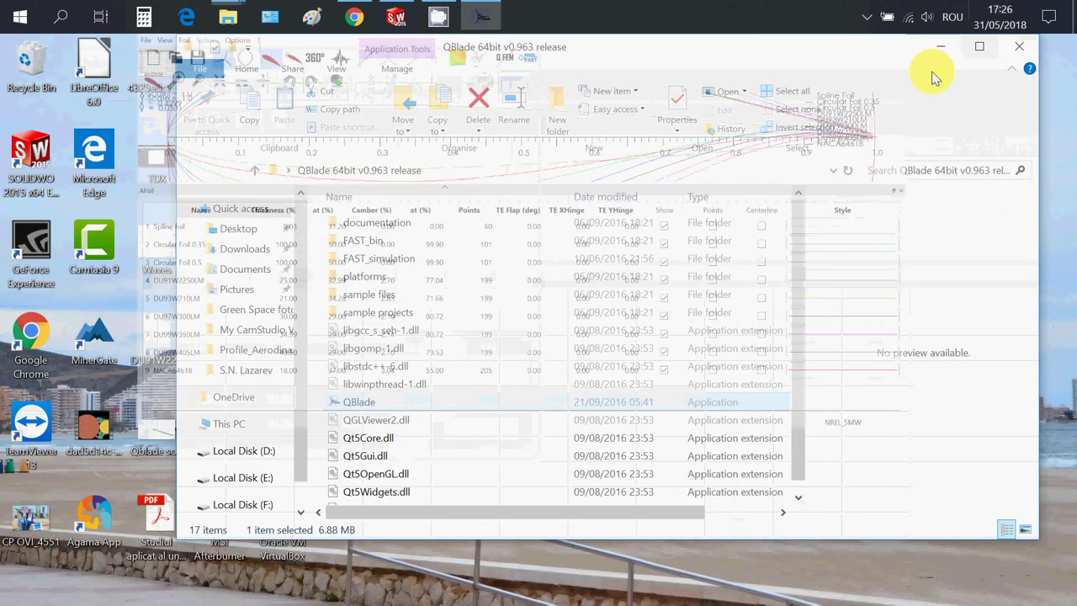
{"action": "left_click", "coordinate": [940, 47]}
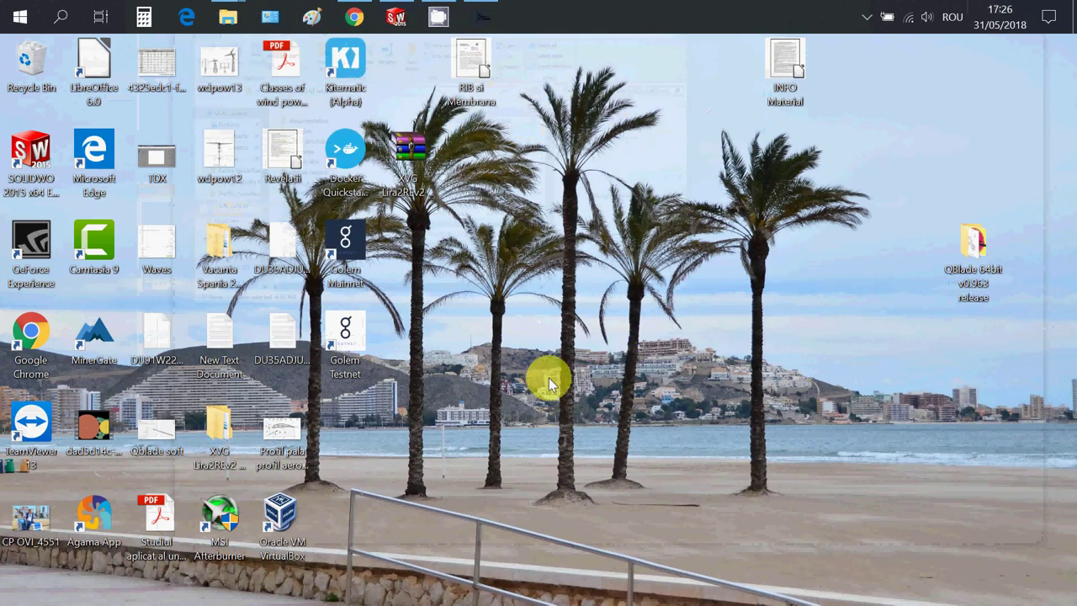
{"action": "left_click_drag", "start_coordinate": [157, 332], "coordinate": [846, 424]}
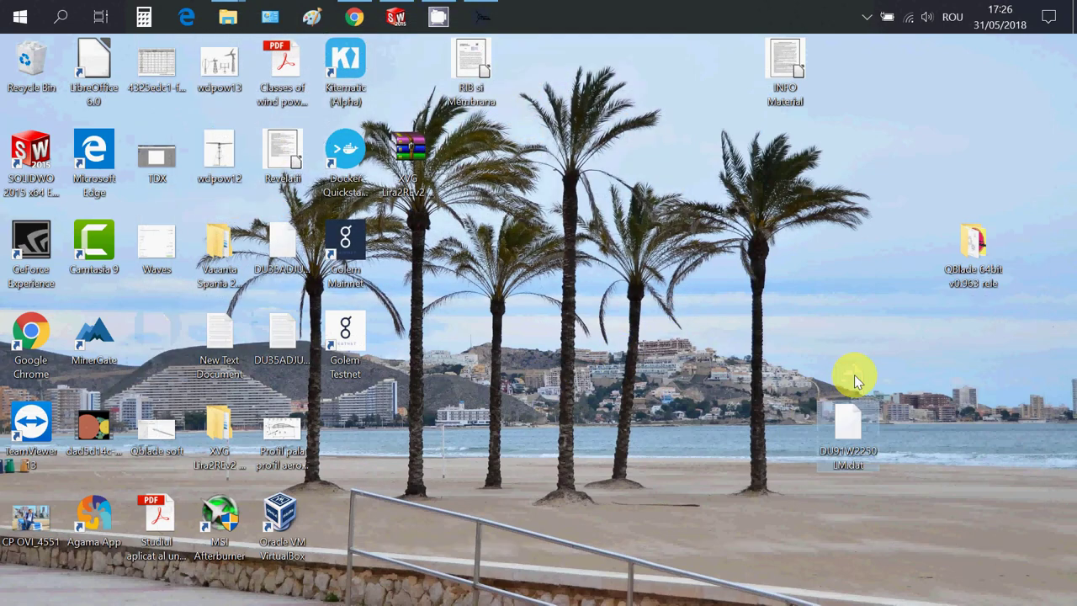
- Open DU91W2250LM.dat in Notepad without making it the default app for .dat files
{"action": "right_click", "coordinate": [844, 426]}
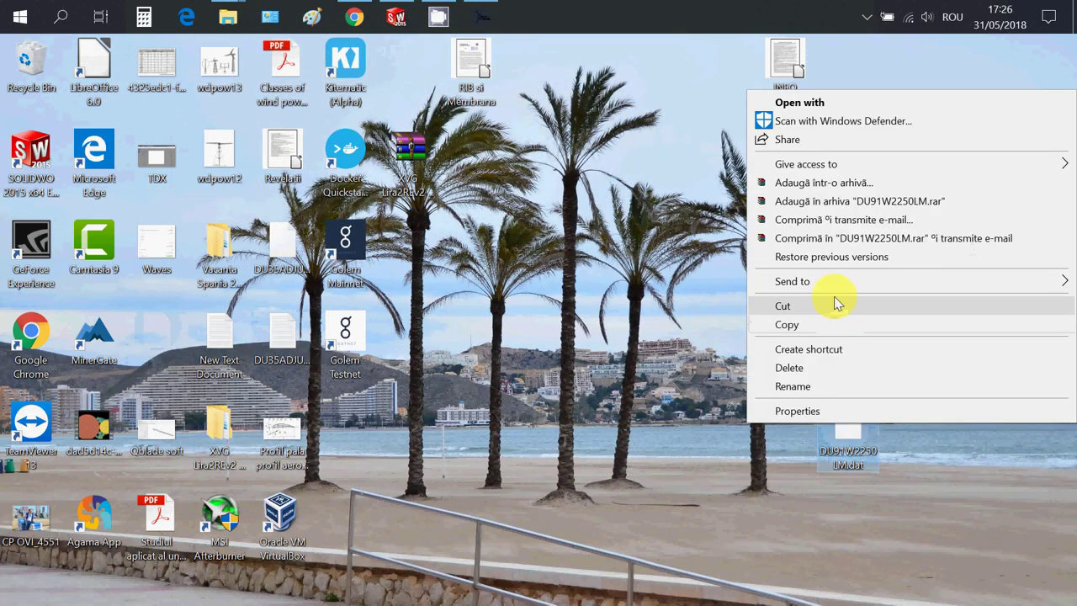
{"action": "left_click", "coordinate": [803, 101]}
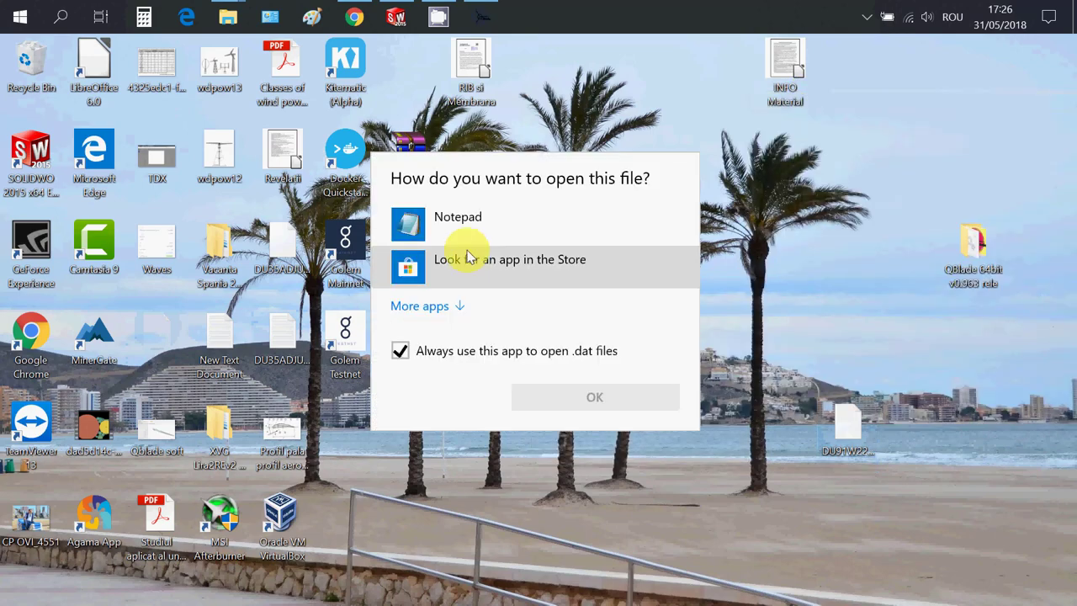
{"action": "left_click", "coordinate": [444, 351]}
{"action": "left_click", "coordinate": [457, 221]}
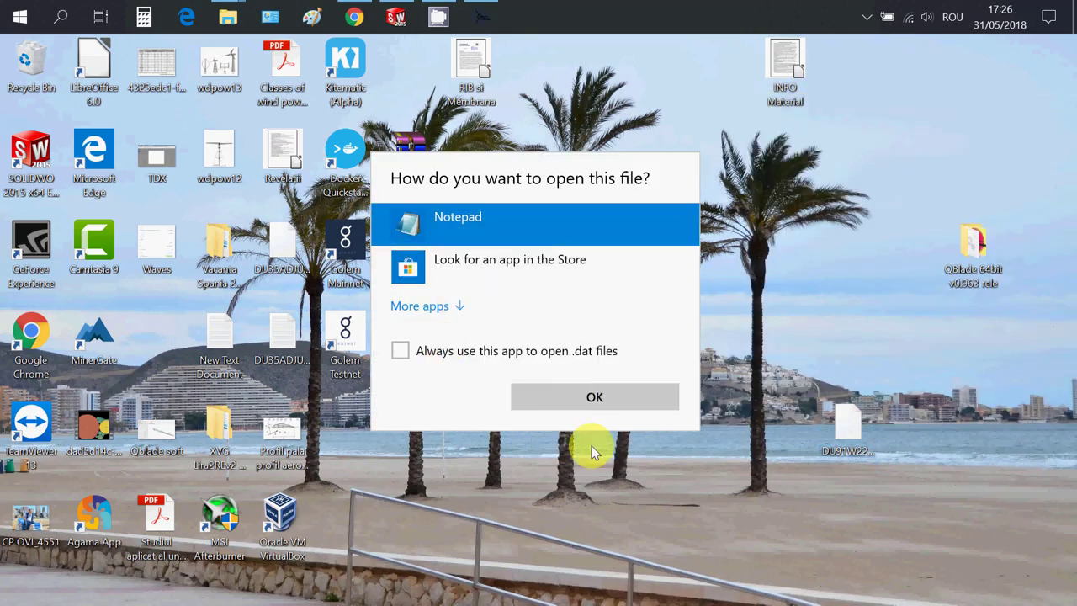
{"action": "left_click", "coordinate": [596, 399]}
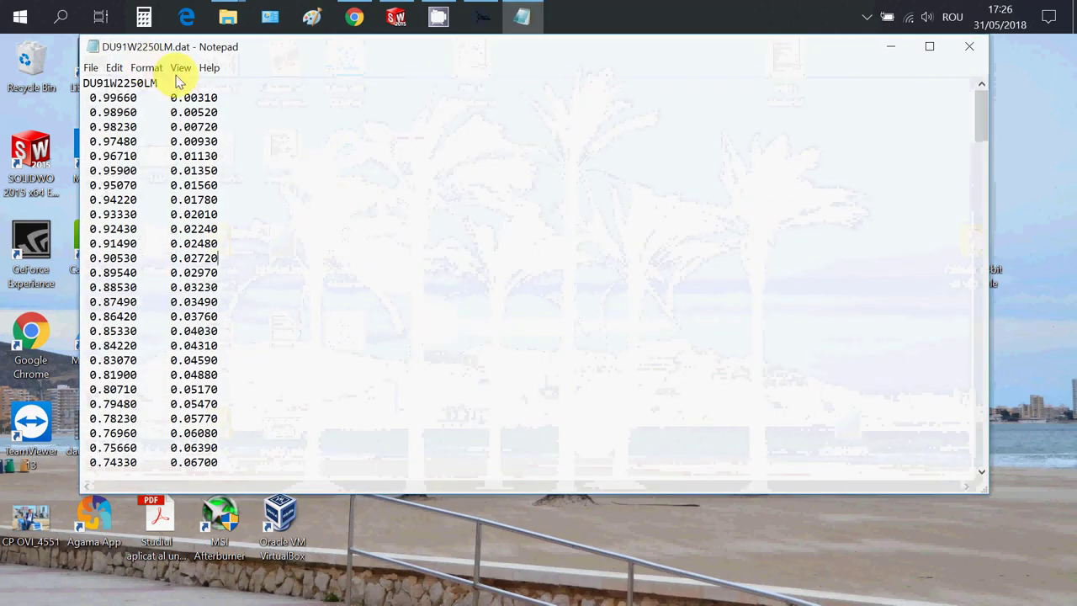
- Add a third coordinate of 0, separated by a space, to the end of every point row in the file
{"action": "left_click", "coordinate": [348, 93]}
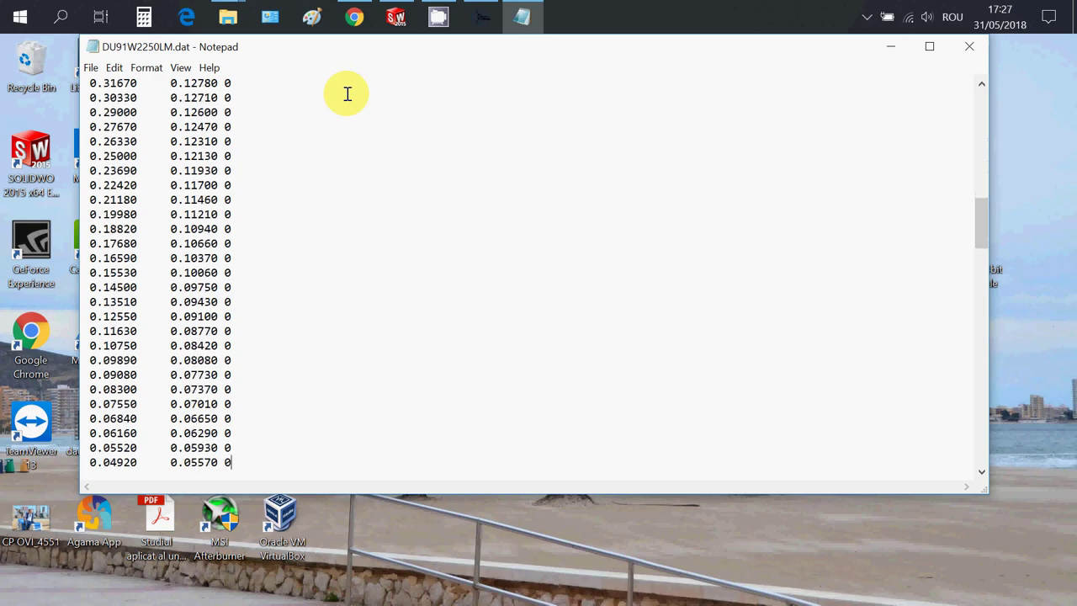
{"action": "type", "text": "0.03810     0.04860"}
{"action": "key", "text": "Return"}
{"action": "type", "text": "0.03310     0.04500 0"}
{"action": "key", "text": "Return"}
{"action": "type", "text": "0.02850     0.04150 0"}
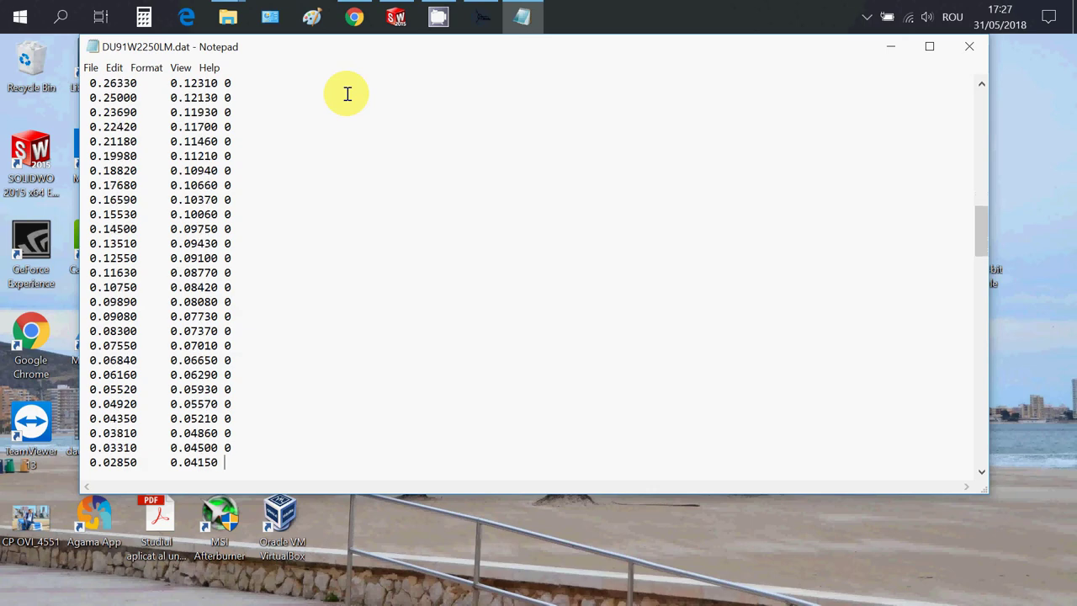
{"action": "key", "text": "Return"}
{"action": "type", "text": "0.02420     0.03800"}
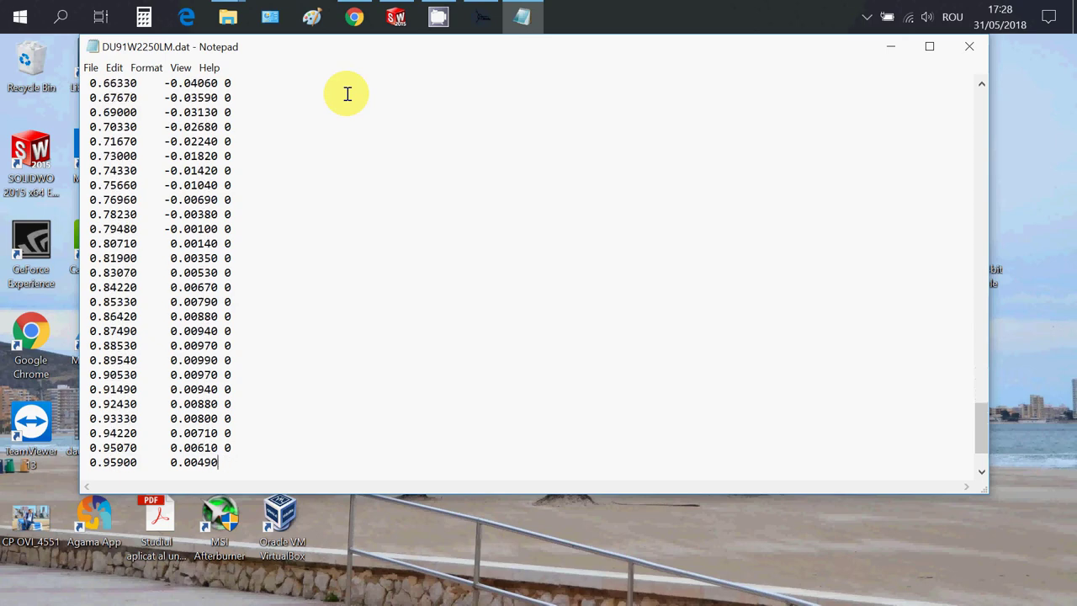
{"action": "type", "text": "0"}
{"action": "key", "text": "Return"}
{"action": "type", "text": "0"}
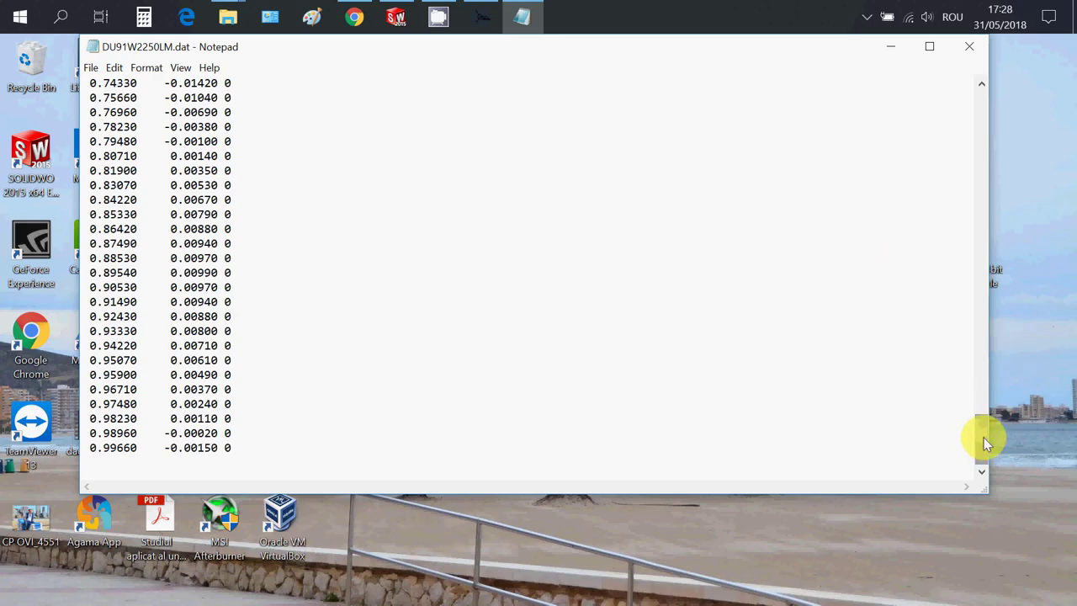
- Delete the DU91W2250LM title text from the first line of the file
{"action": "left_click_drag", "start_coordinate": [986, 443], "coordinate": [985, 72]}
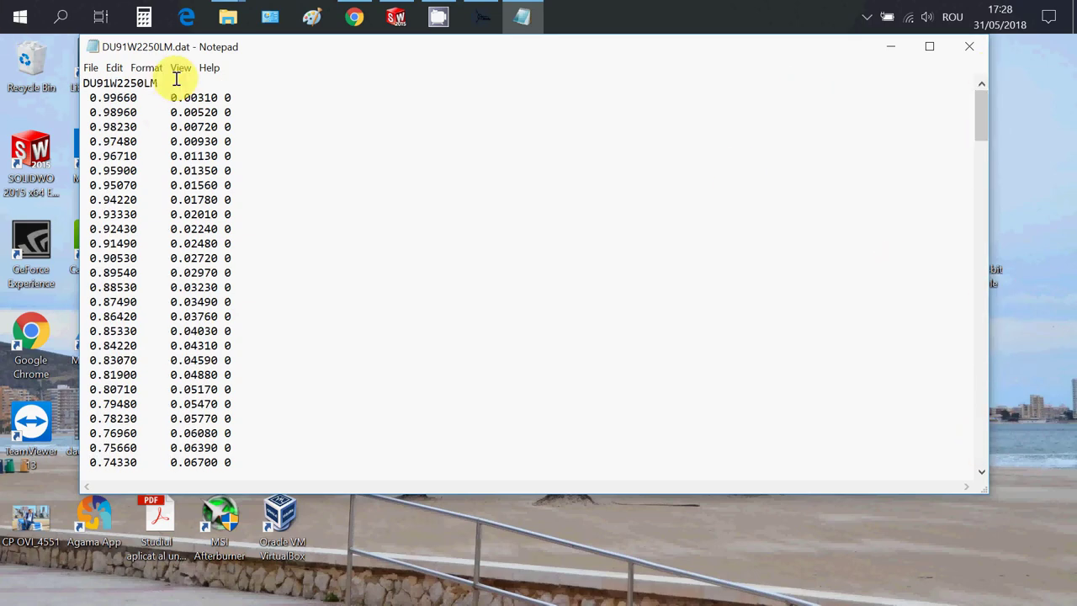
{"action": "left_click_drag", "start_coordinate": [178, 87], "coordinate": [34, 68]}
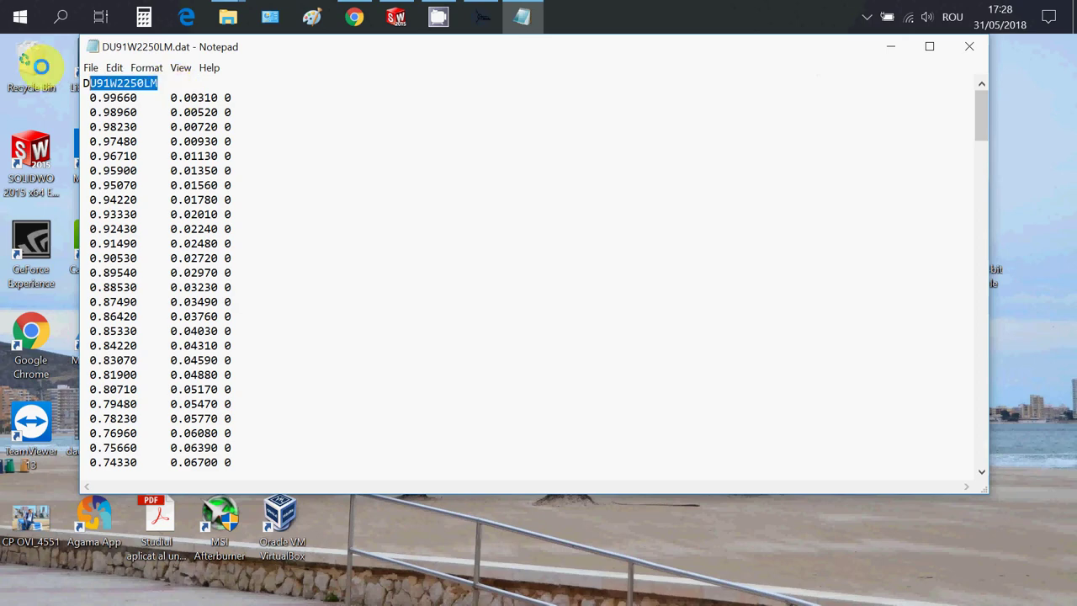
{"action": "key", "text": "Delete"}
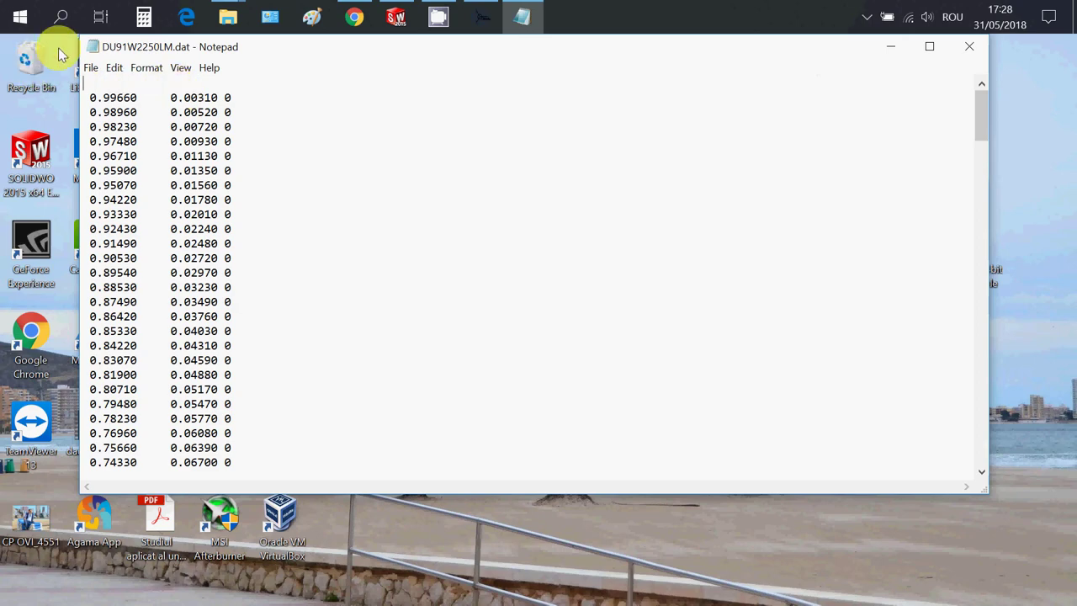
- Save the edited coordinates on the Desktop as a text document named DU91W2250LM without the .dat extension, and close Notepad
{"action": "left_click", "coordinate": [90, 69]}
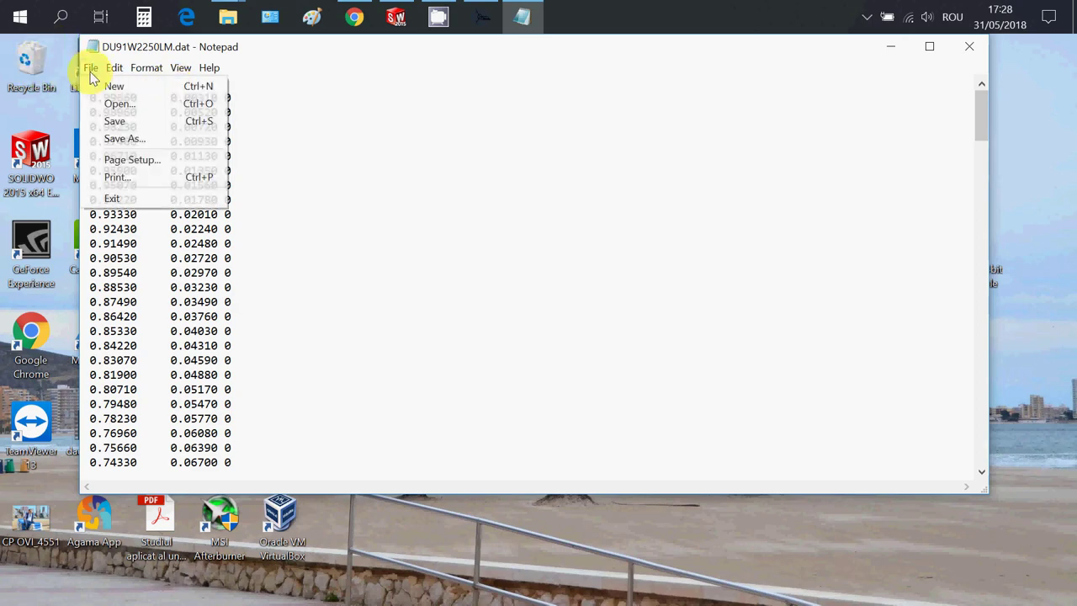
{"action": "left_click", "coordinate": [117, 140]}
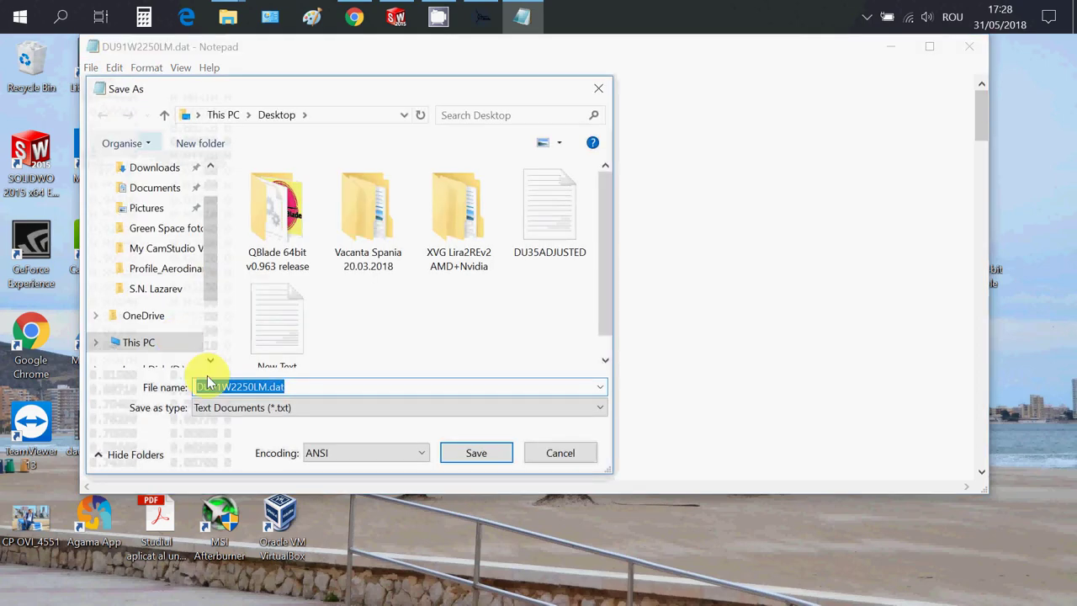
{"action": "left_click", "coordinate": [292, 387]}
{"action": "key", "text": "BackSpace"}
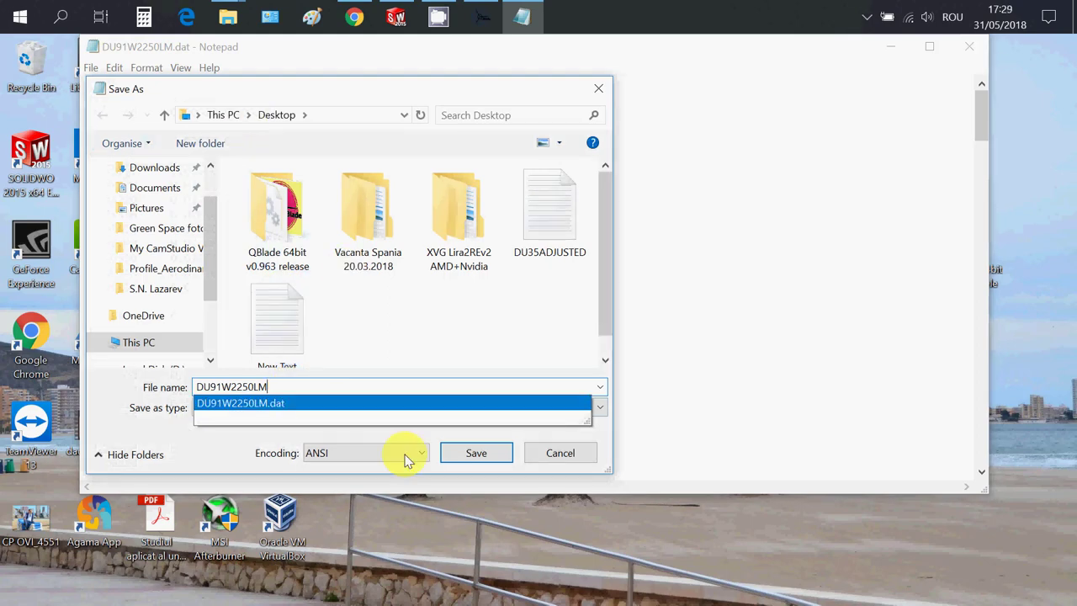
{"action": "left_click", "coordinate": [474, 453]}
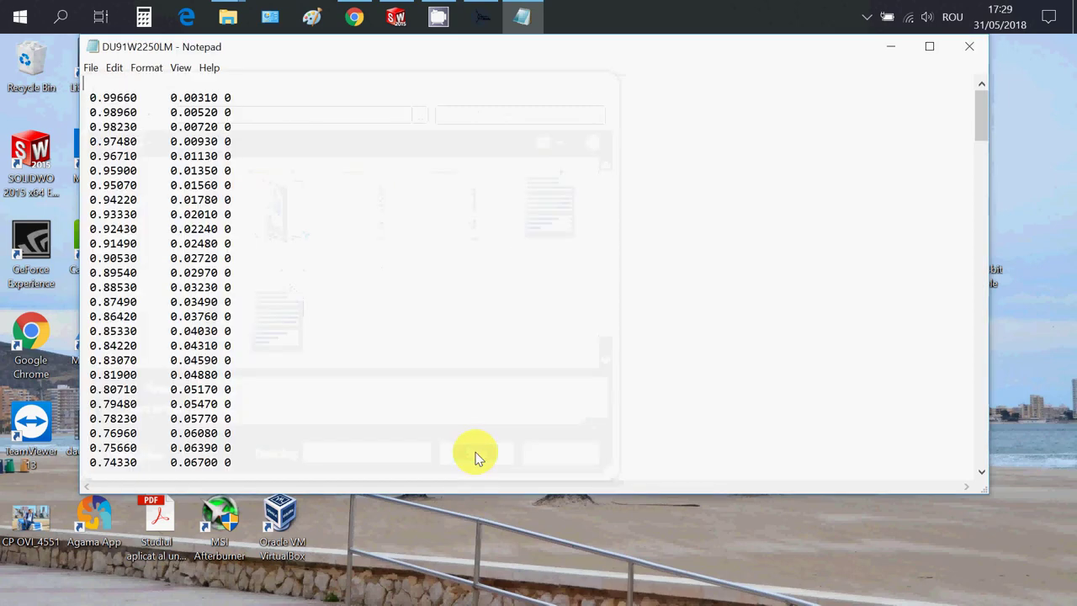
{"action": "left_click", "coordinate": [968, 45]}
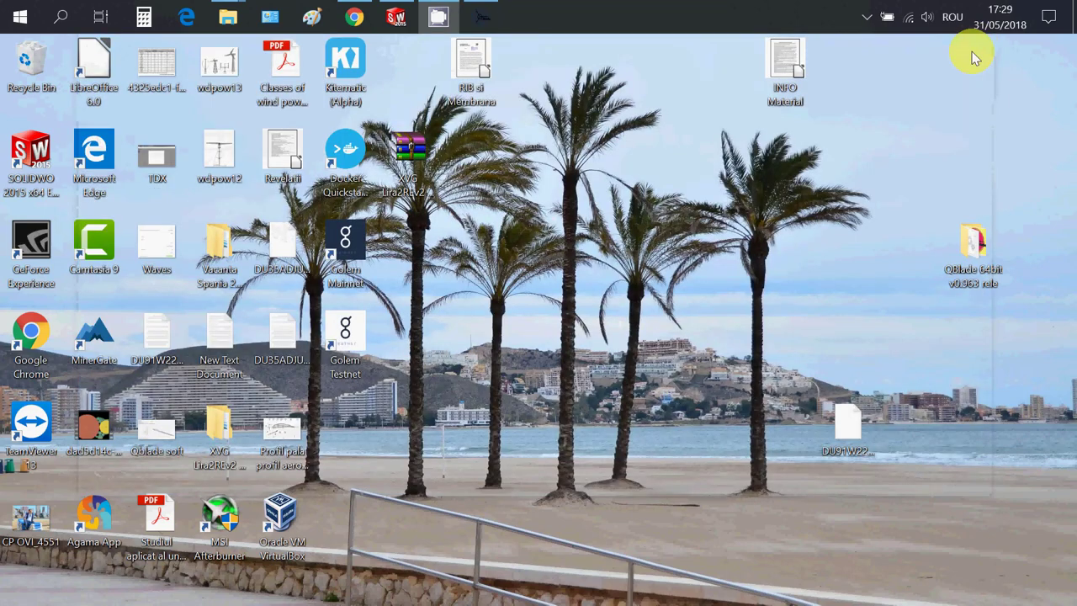
- Switch to SOLIDWORKS and create a new part document
{"action": "left_click", "coordinate": [392, 16]}
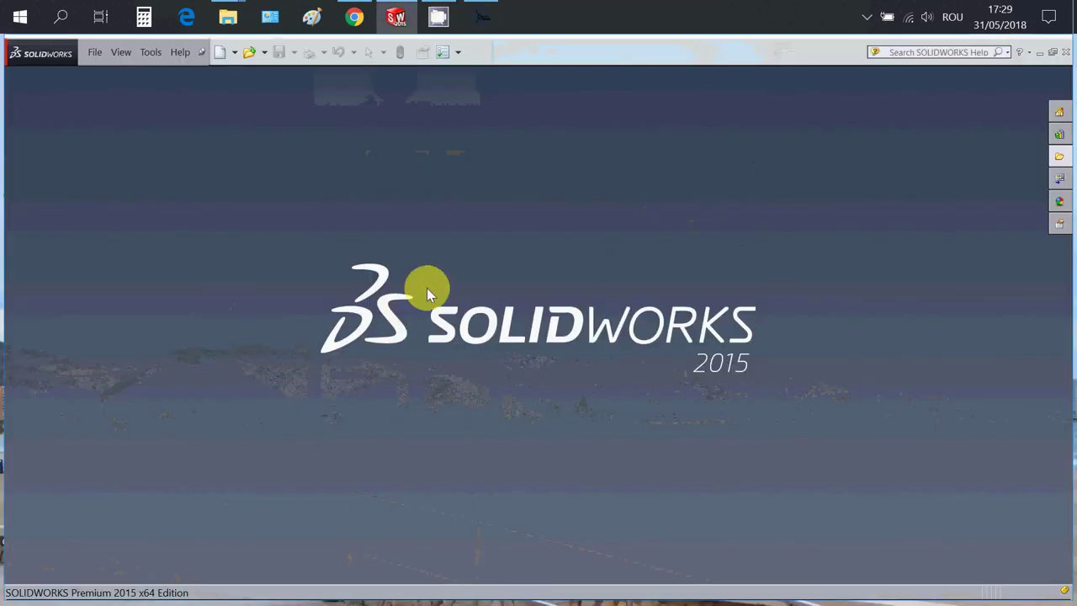
{"action": "left_click", "coordinate": [220, 53]}
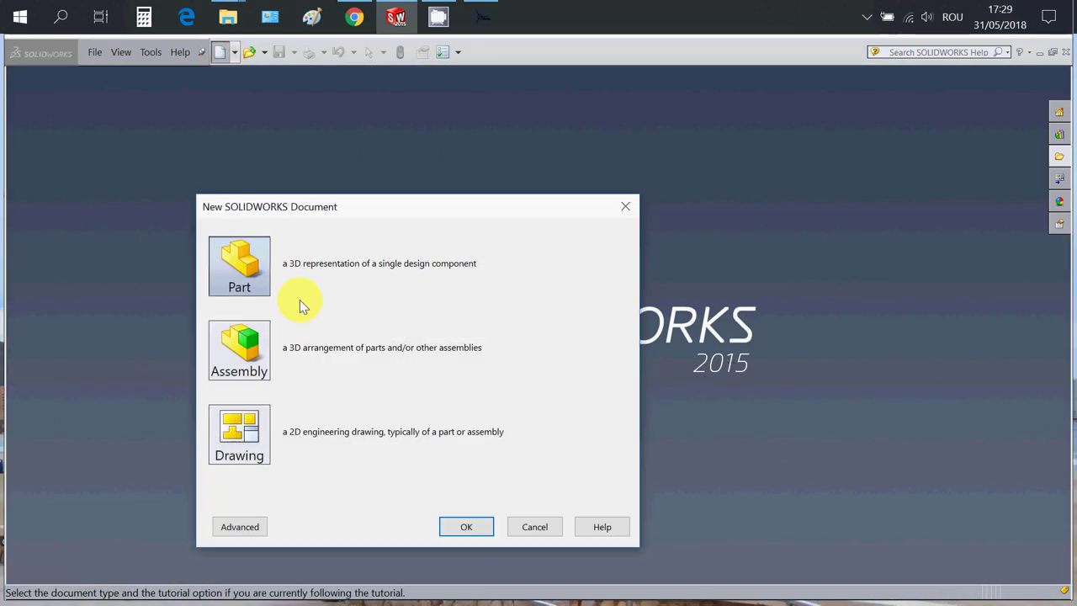
{"action": "left_click", "coordinate": [241, 272]}
{"action": "left_click", "coordinate": [481, 526]}
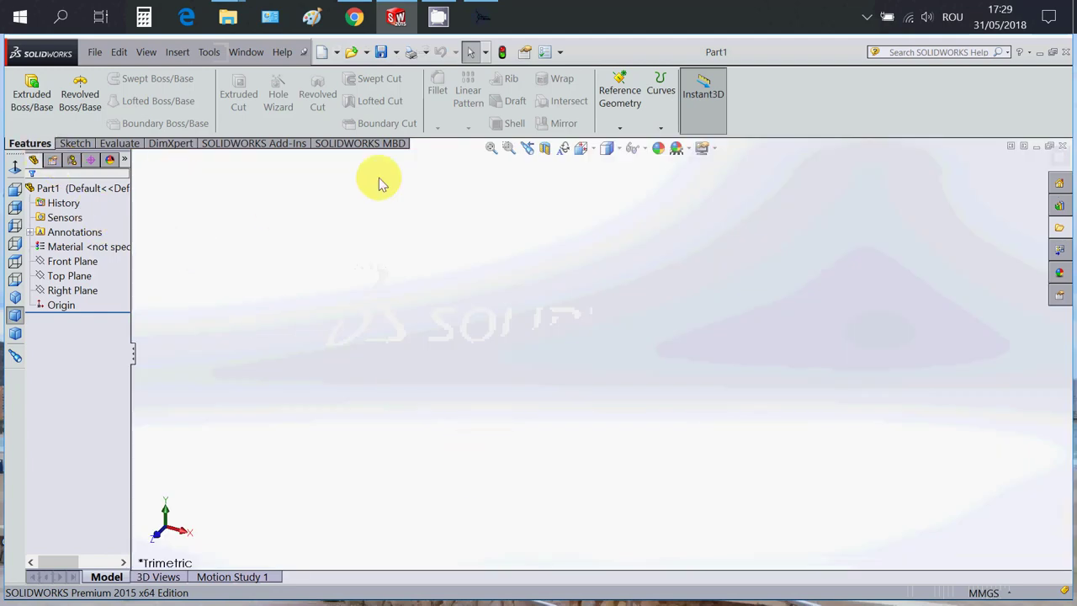
- Create a curve through XYZ points from the DU35ADJUSTED text file on the Desktop
{"action": "left_click", "coordinate": [659, 94]}
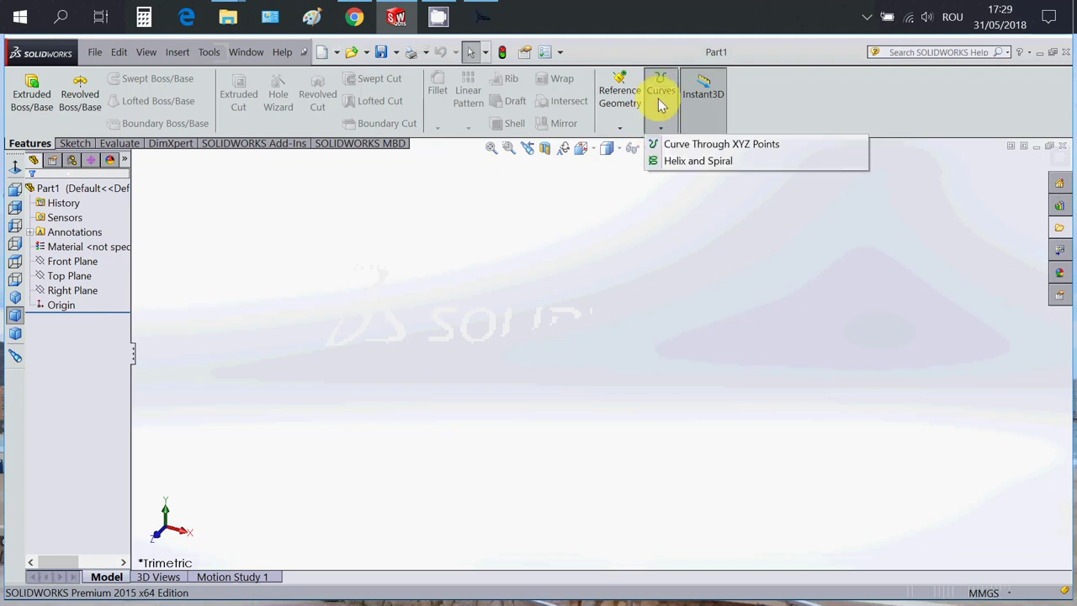
{"action": "left_click", "coordinate": [697, 150]}
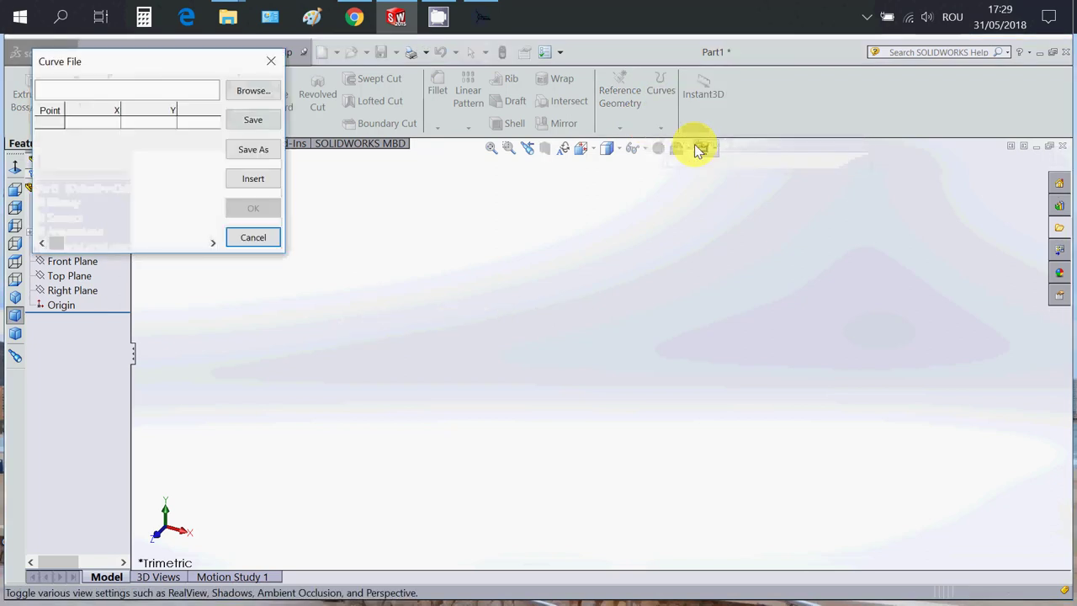
{"action": "left_click", "coordinate": [253, 91]}
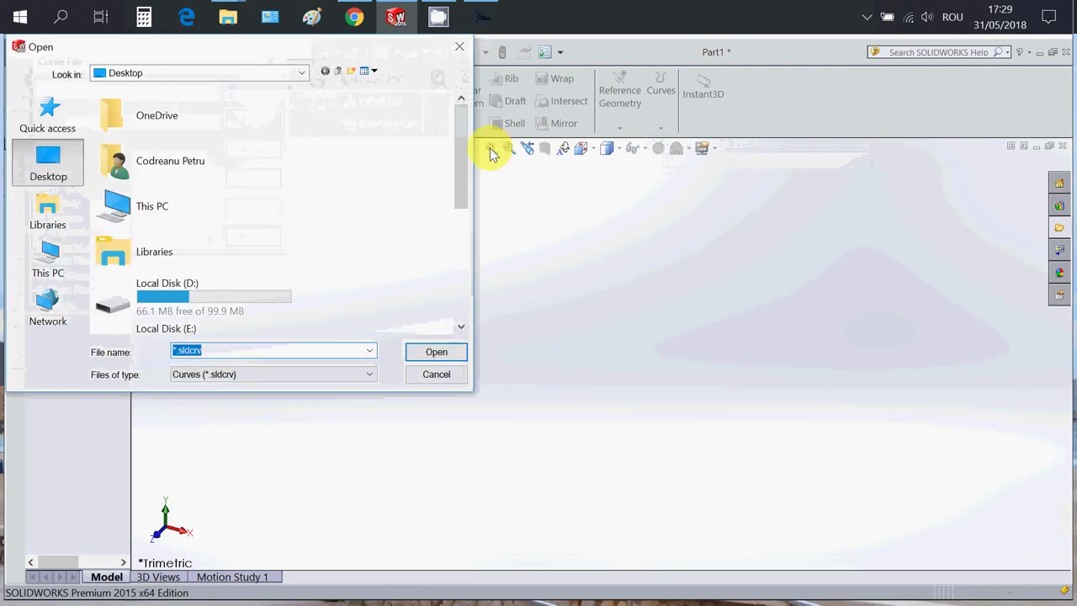
{"action": "left_click", "coordinate": [328, 373]}
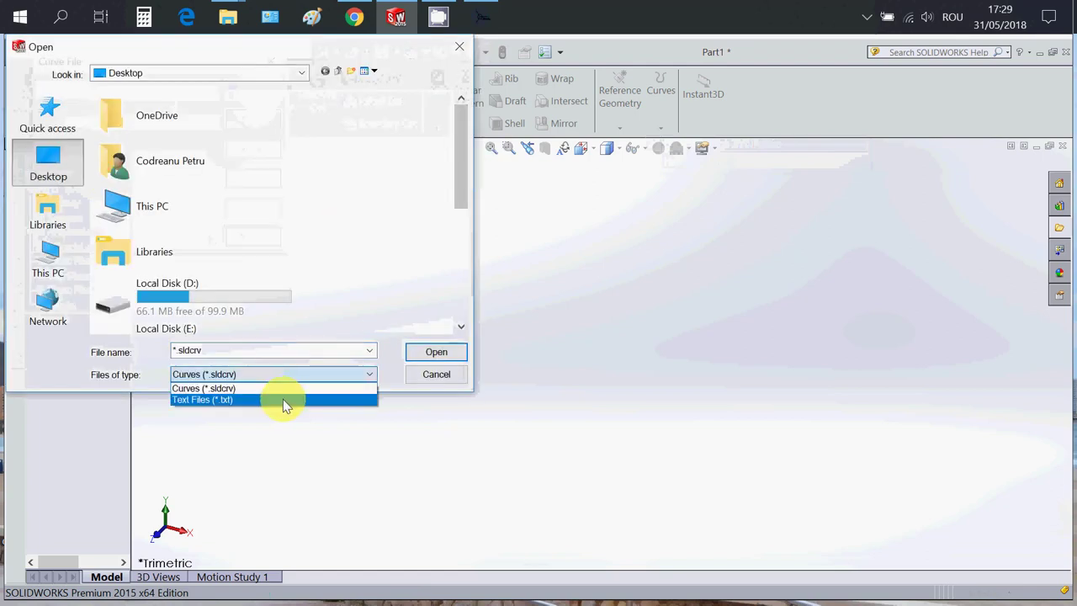
{"action": "left_click", "coordinate": [284, 399]}
{"action": "left_click_drag", "start_coordinate": [457, 149], "coordinate": [427, 320]}
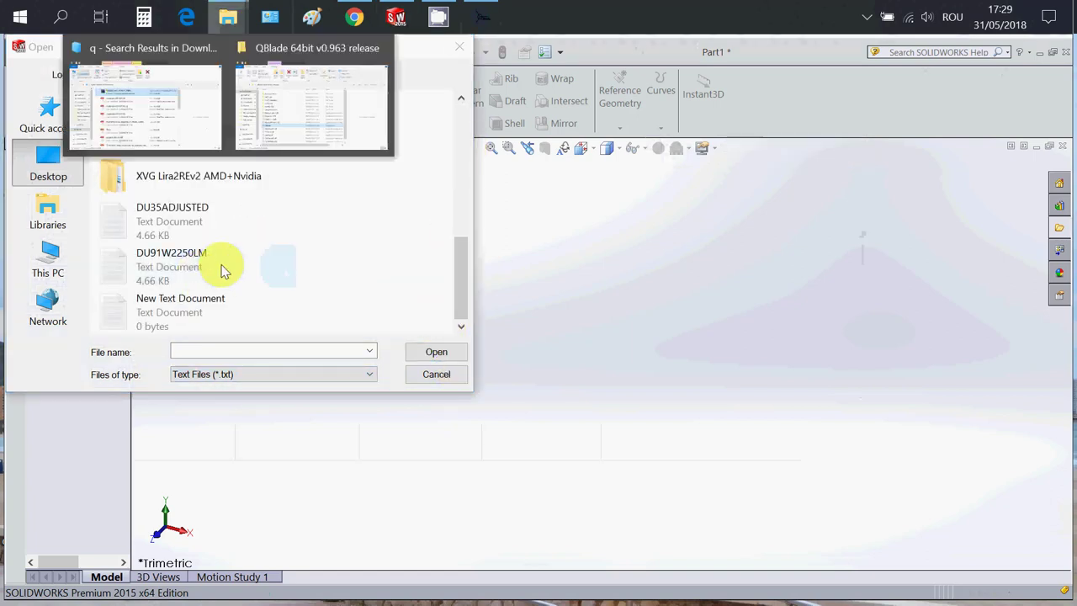
{"action": "left_click", "coordinate": [194, 212]}
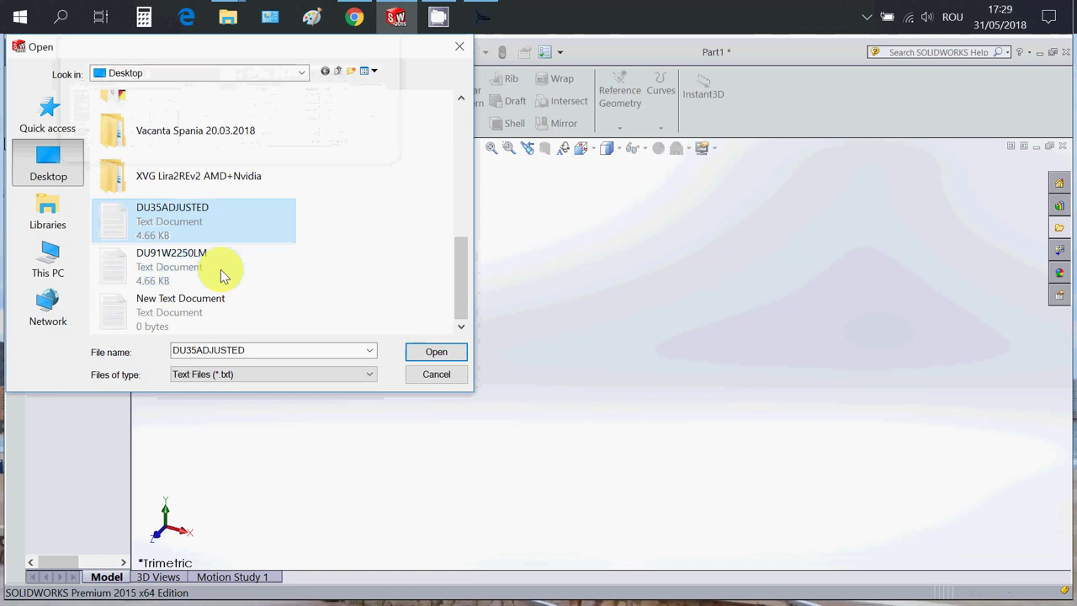
{"action": "left_click", "coordinate": [418, 352]}
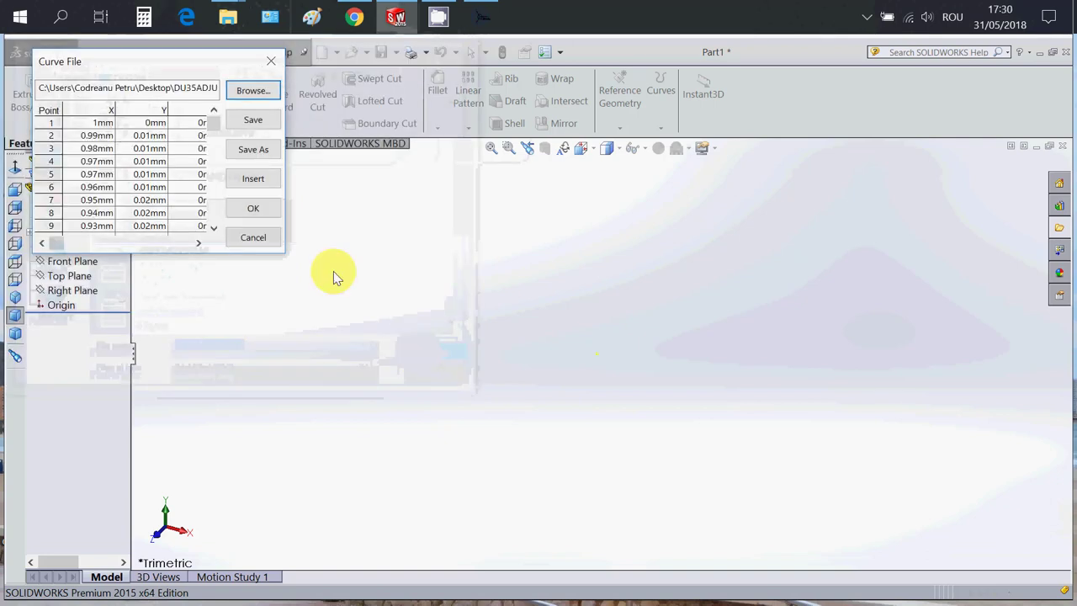
{"action": "left_click", "coordinate": [253, 208]}
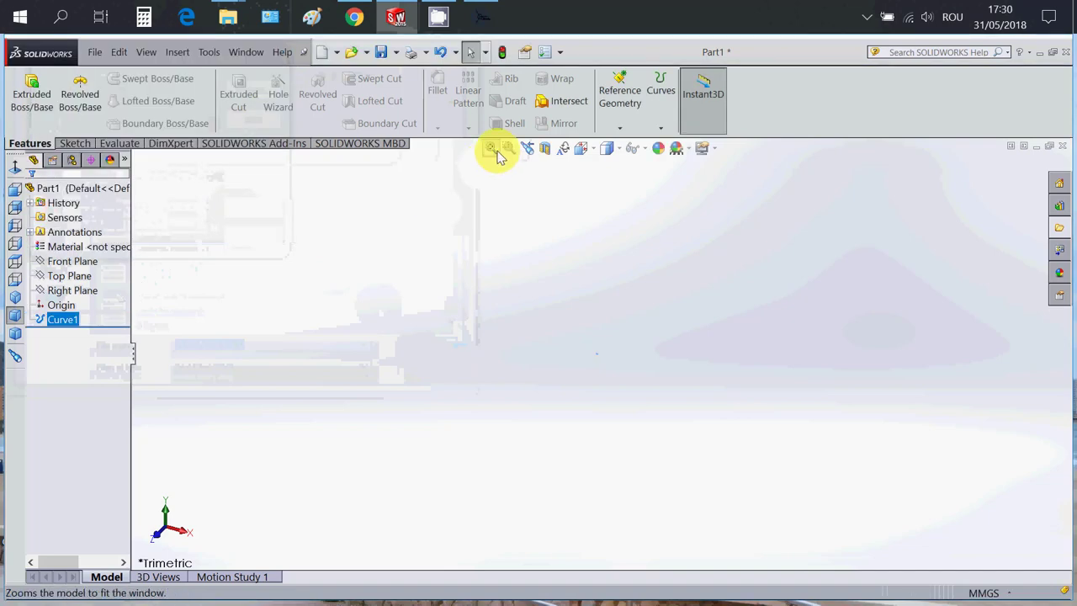
- Start a sketch on the Front Plane and convert the imported airfoil curve into a sketch entity
{"action": "left_click", "coordinate": [496, 151]}
{"action": "left_click", "coordinate": [14, 189]}
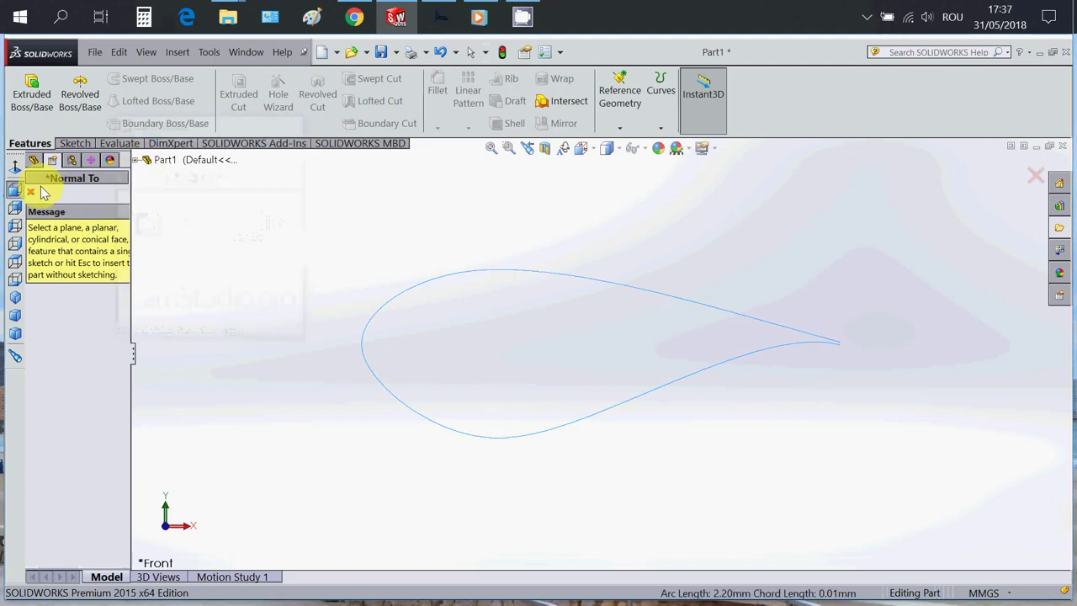
{"action": "left_click", "coordinate": [32, 193]}
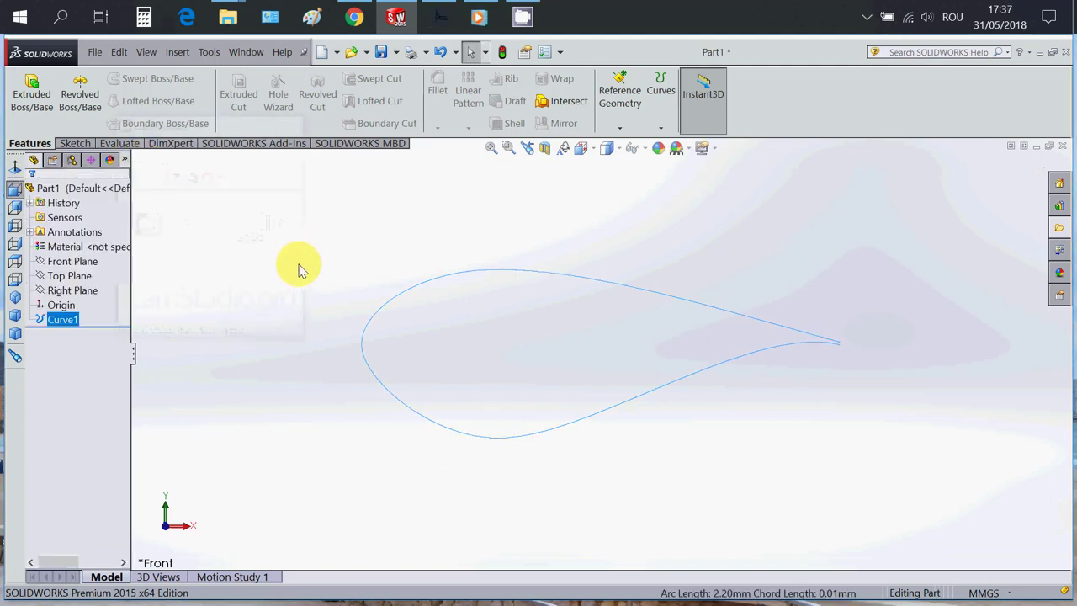
{"action": "left_click", "coordinate": [73, 262]}
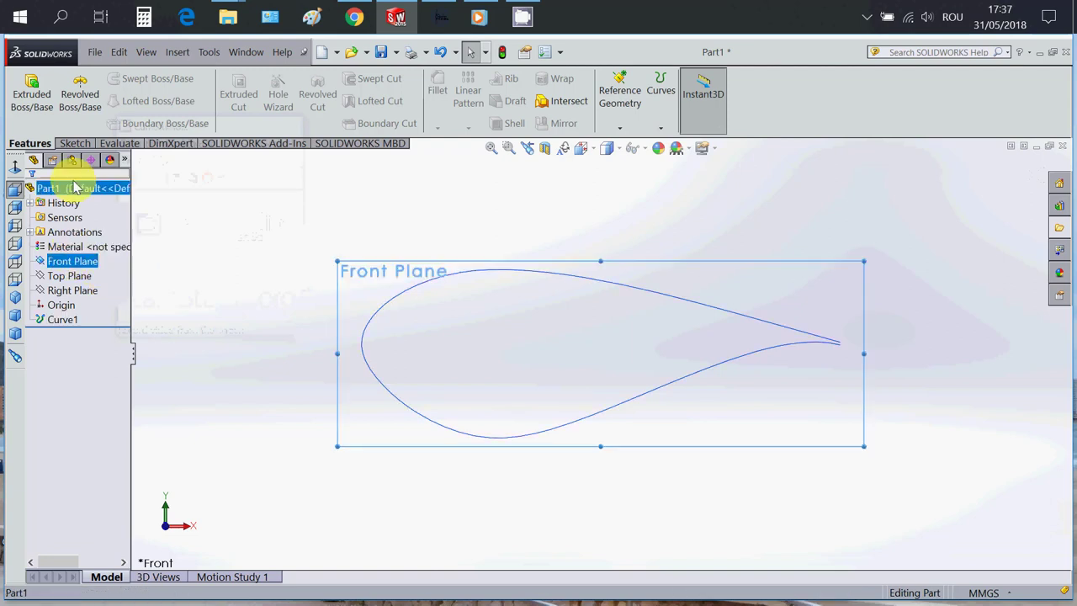
{"action": "left_click", "coordinate": [75, 143]}
{"action": "left_click", "coordinate": [24, 87]}
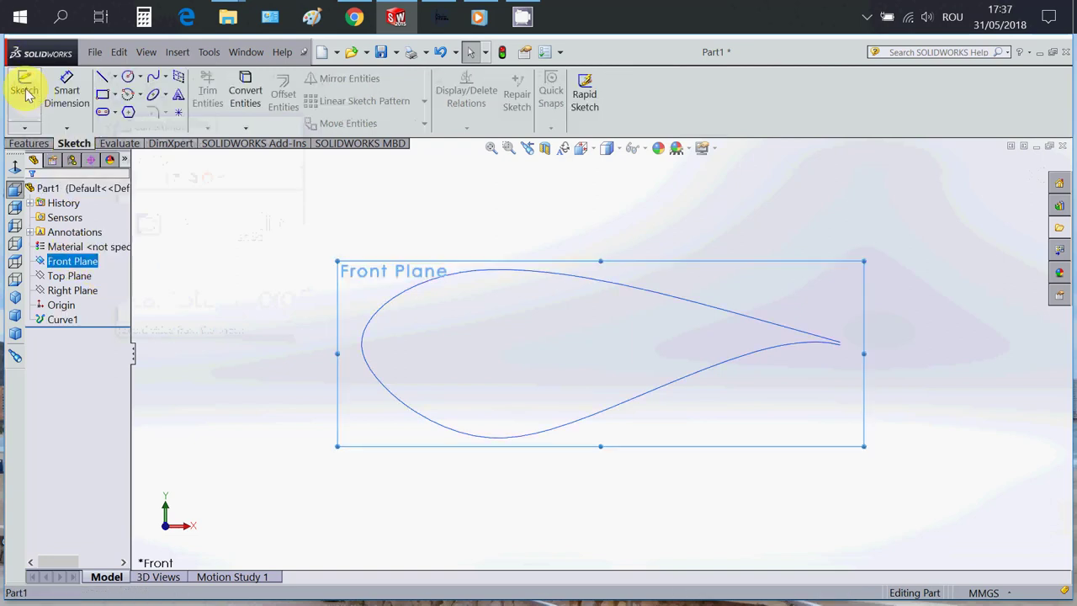
{"action": "left_click", "coordinate": [243, 98]}
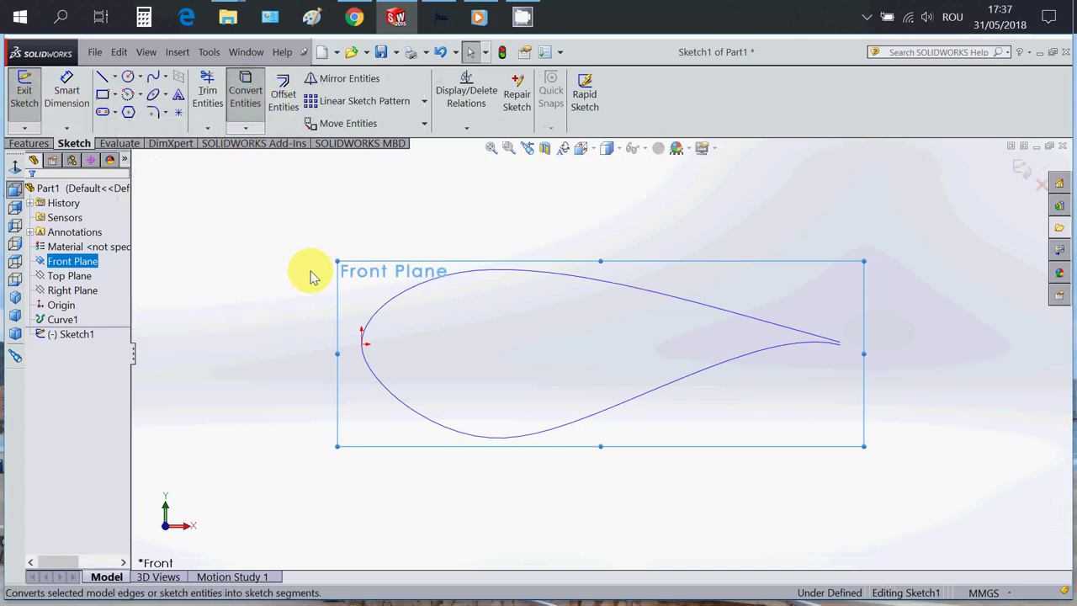
{"action": "left_click", "coordinate": [391, 303]}
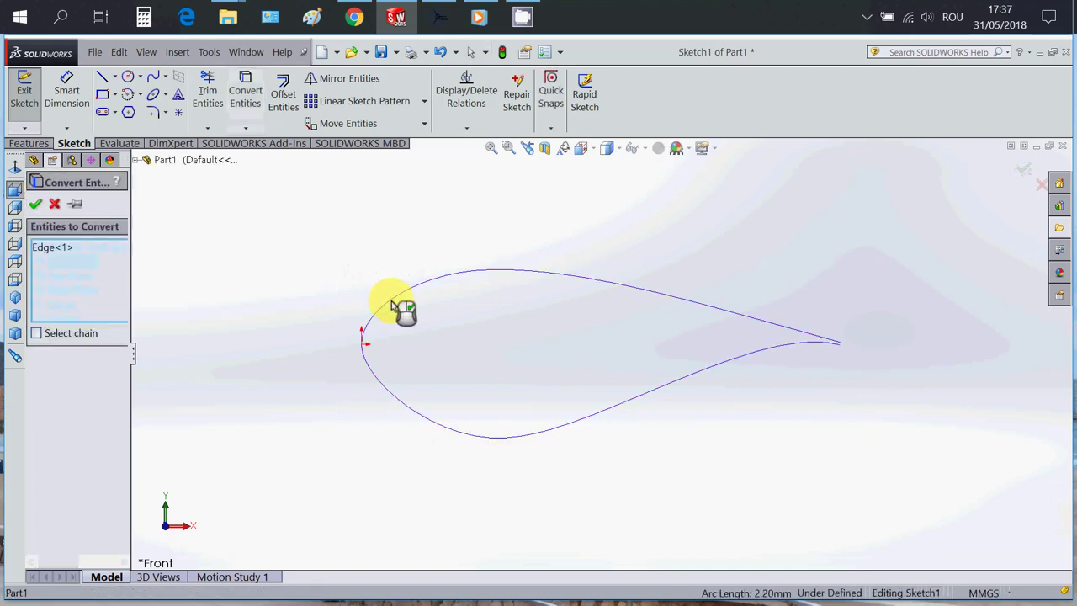
{"action": "left_click", "coordinate": [35, 203]}
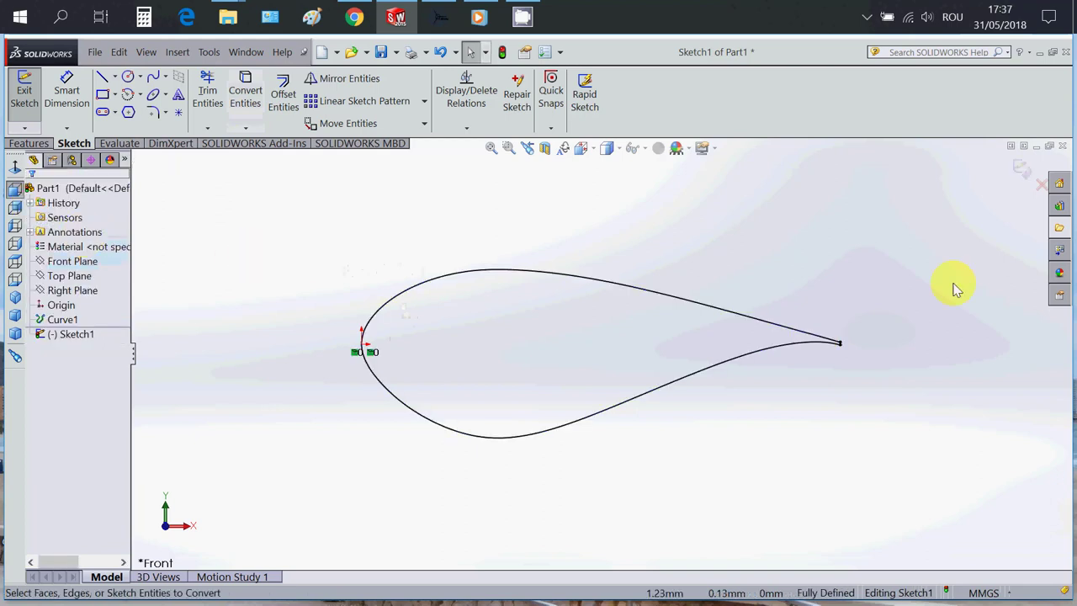
- Close the gap at the airfoil's trailing edge with a vertical line joining the two curve endpoints
{"action": "scroll", "coordinate": [625, 423], "scroll_direction": "down", "scroll_amount": 6}
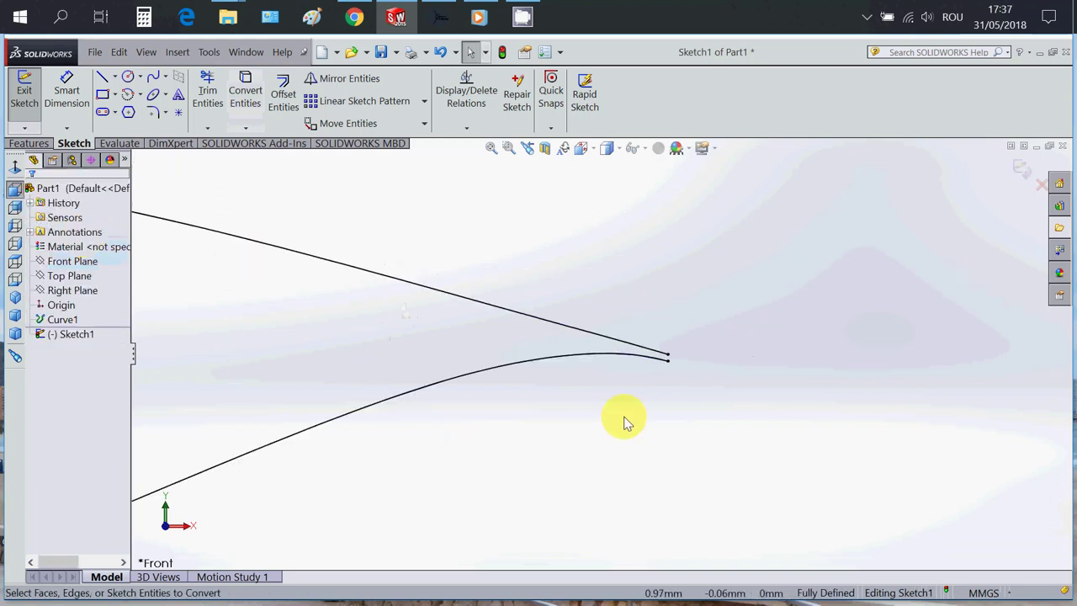
{"action": "left_click", "coordinate": [102, 77]}
{"action": "left_click", "coordinate": [709, 270]}
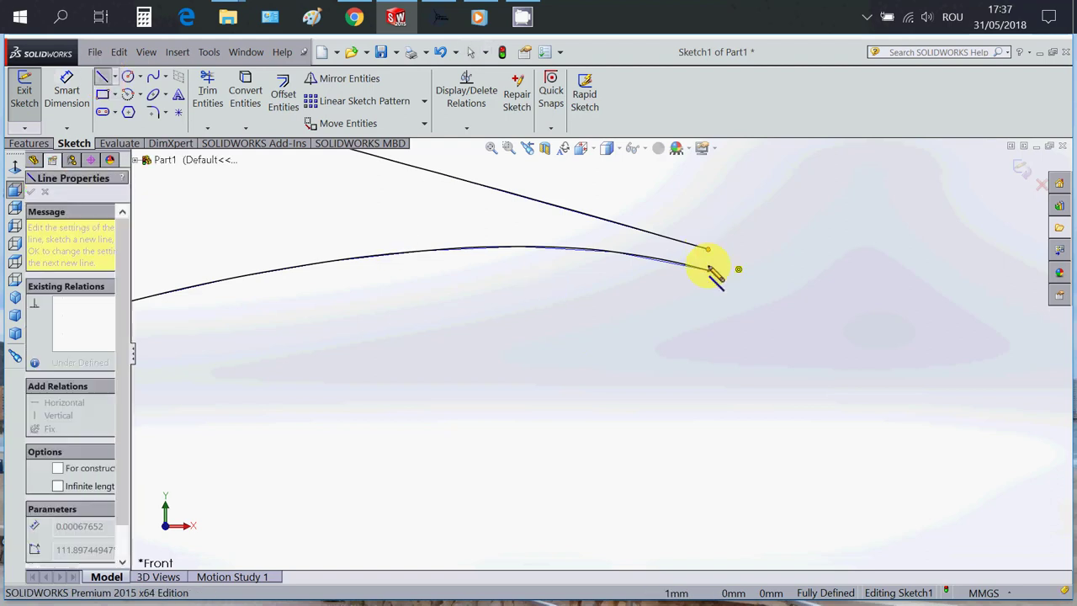
{"action": "left_click", "coordinate": [709, 271]}
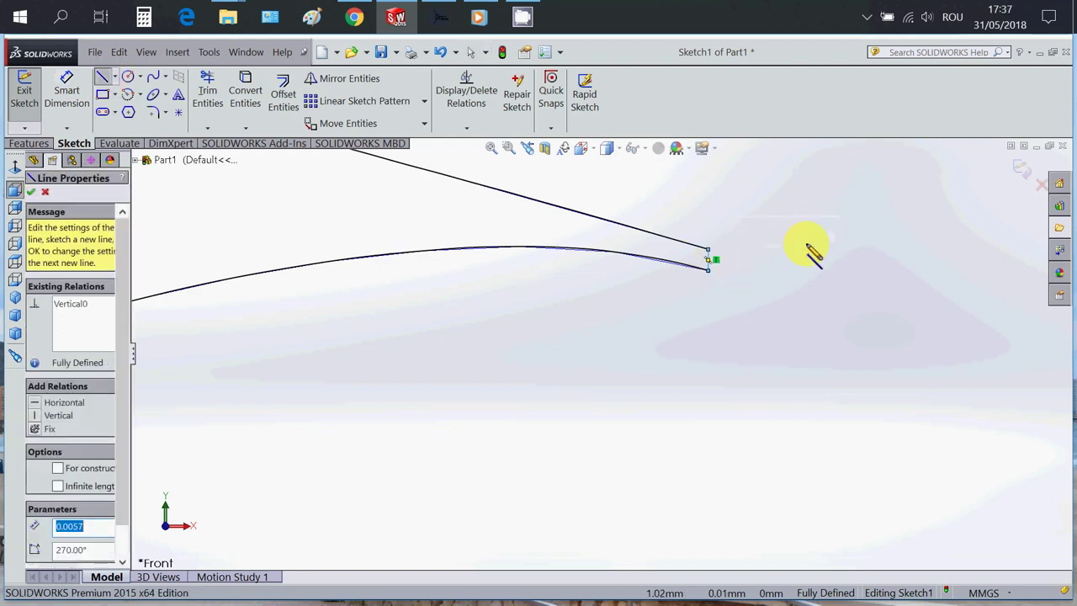
{"action": "key", "text": "Escape"}
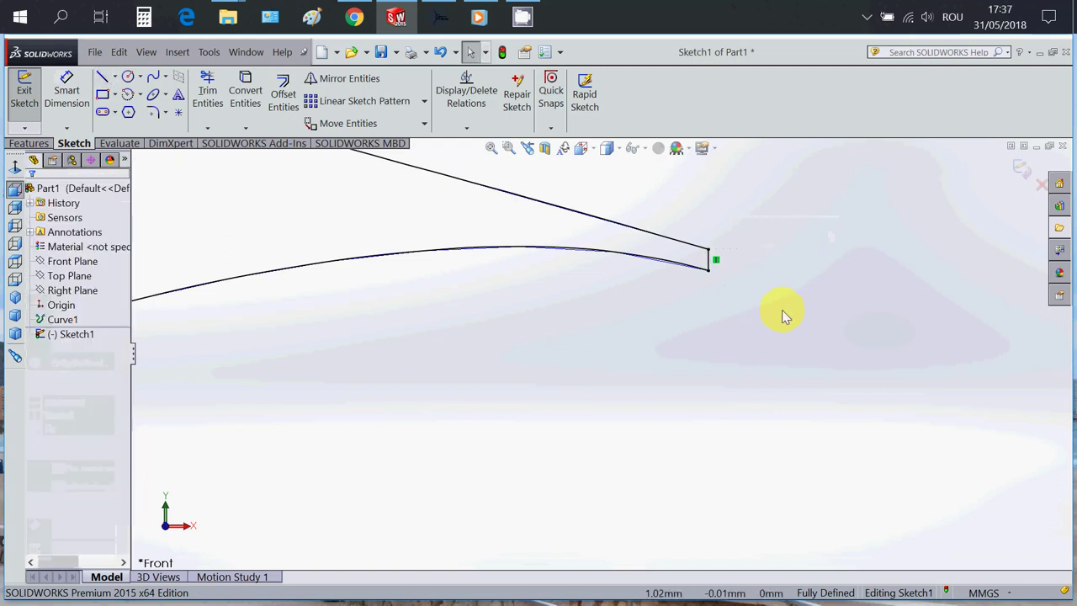
- Check the airfoil's chord length with Smart Dimension from the origin to the trailing edge, without placing the dimension
{"action": "scroll", "coordinate": [783, 312], "scroll_direction": "up", "scroll_amount": 4}
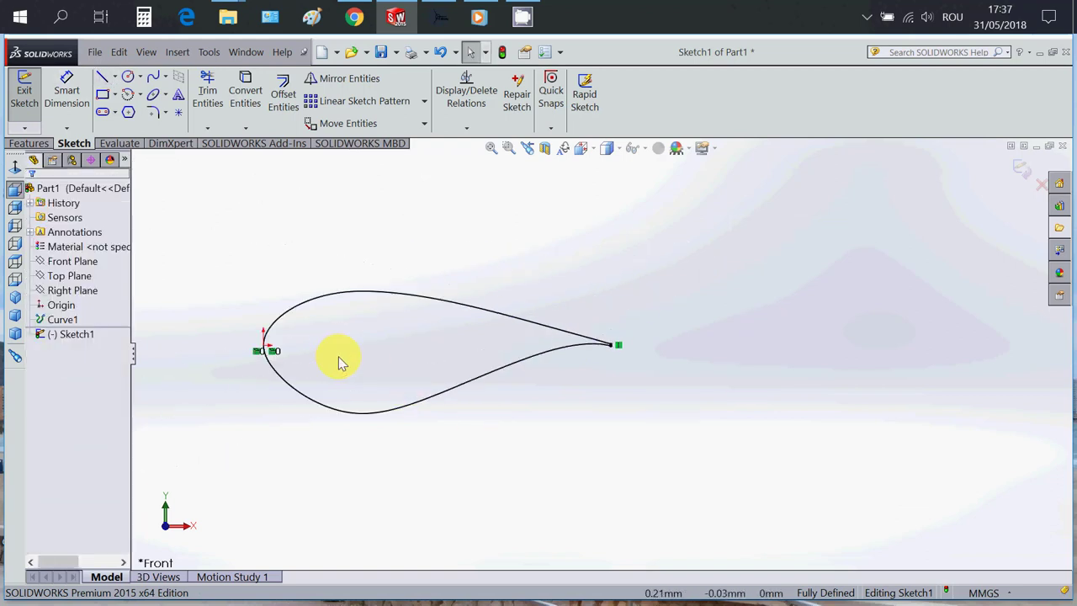
{"action": "scroll", "coordinate": [311, 357], "scroll_direction": "down", "scroll_amount": 3}
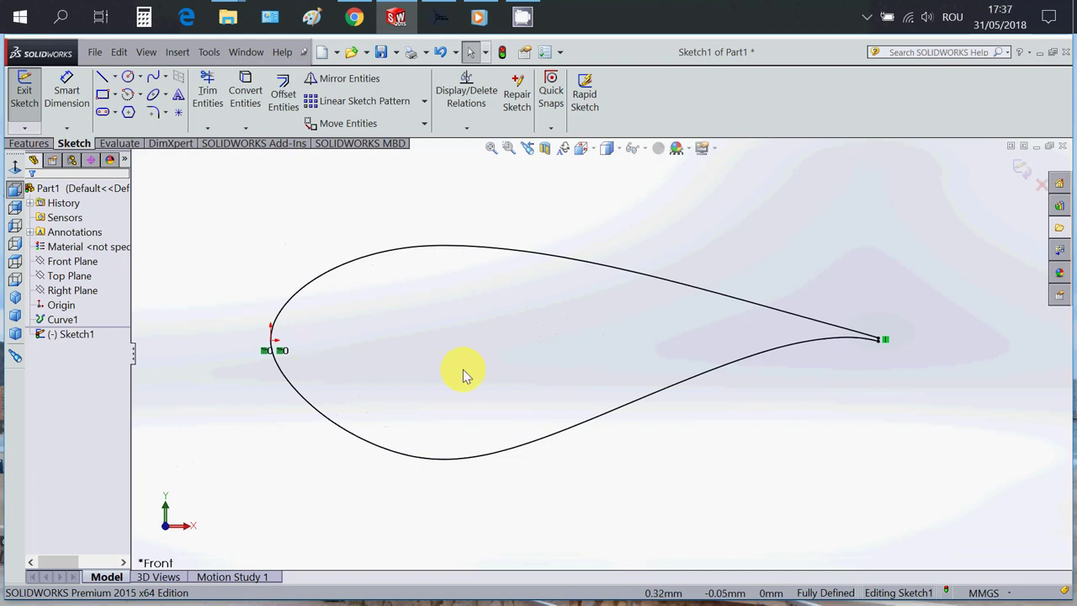
{"action": "scroll", "coordinate": [464, 368], "scroll_direction": "up", "scroll_amount": 1}
{"action": "scroll", "coordinate": [463, 371], "scroll_direction": "down", "scroll_amount": 1}
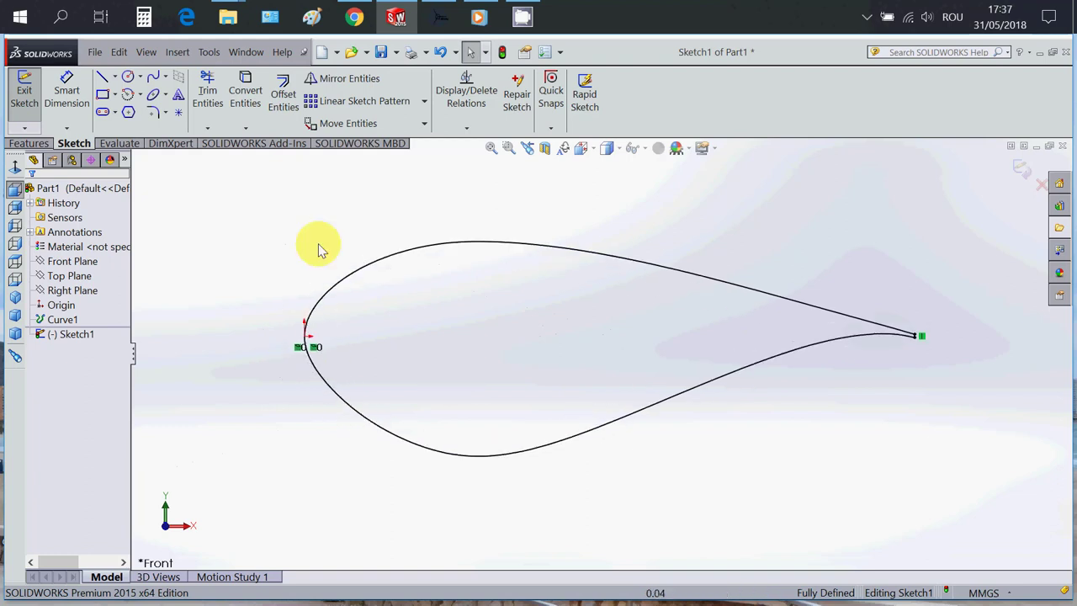
{"action": "left_click", "coordinate": [68, 84]}
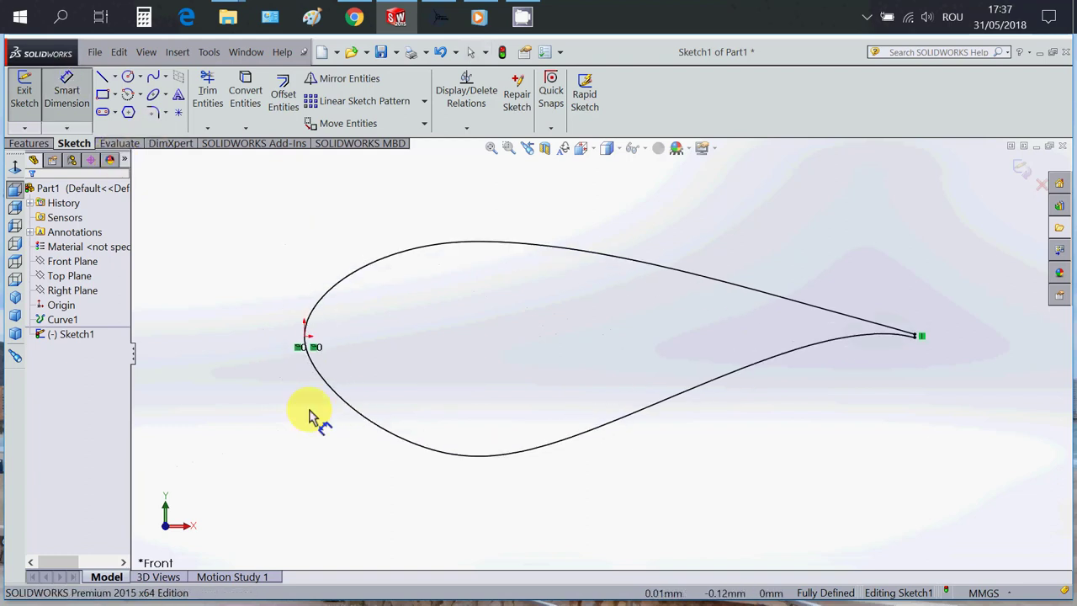
{"action": "left_click", "coordinate": [304, 339]}
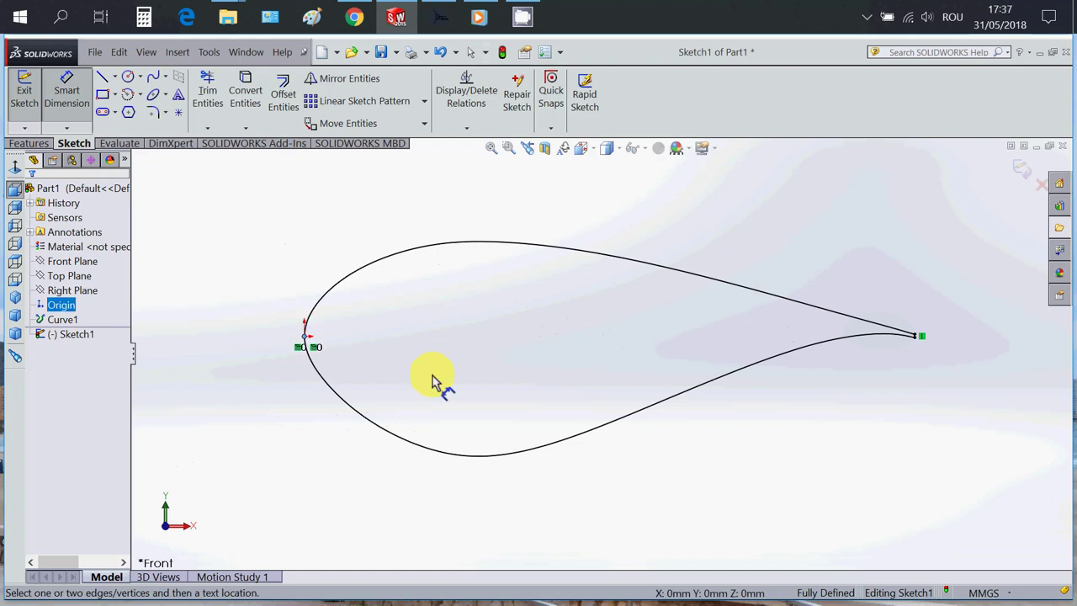
{"action": "left_click", "coordinate": [917, 337]}
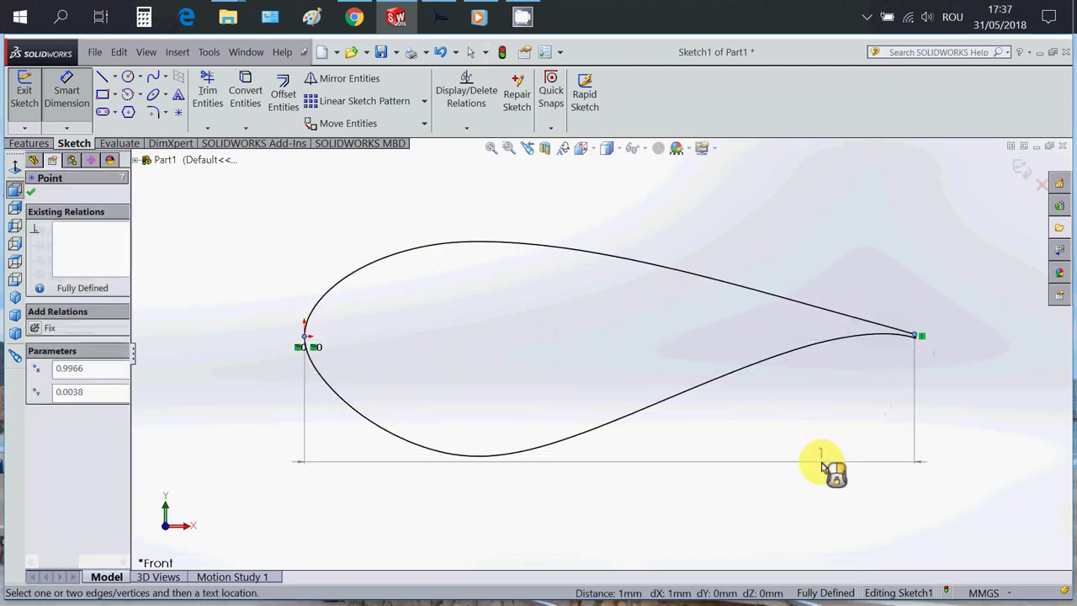
{"action": "key", "text": "Escape"}
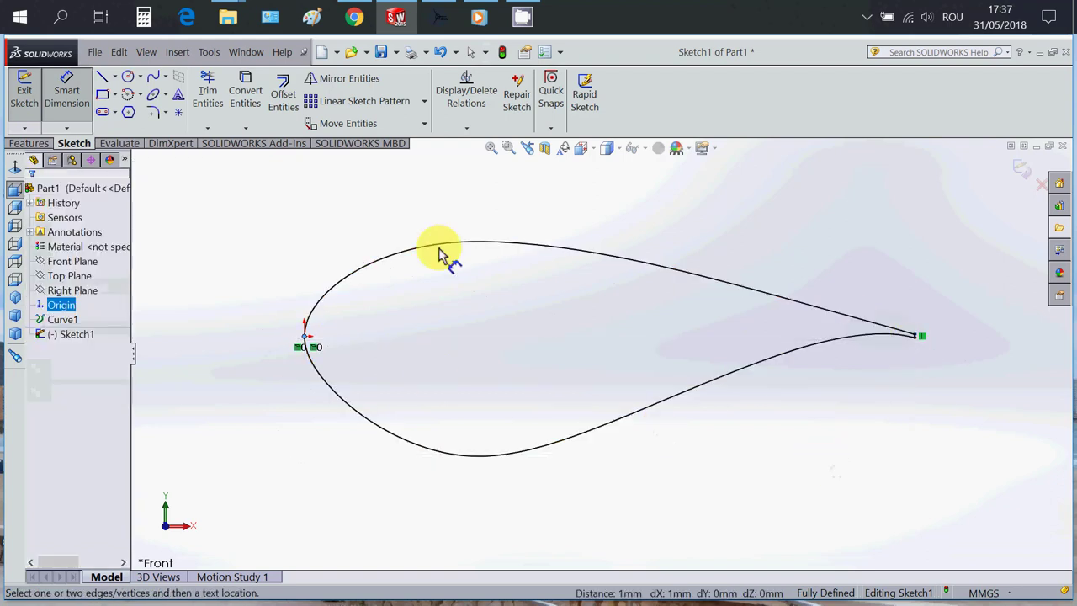
- Start Scale Entities and select the airfoil spline and the trailing-edge line as the entities to scale
{"action": "left_click", "coordinate": [424, 125]}
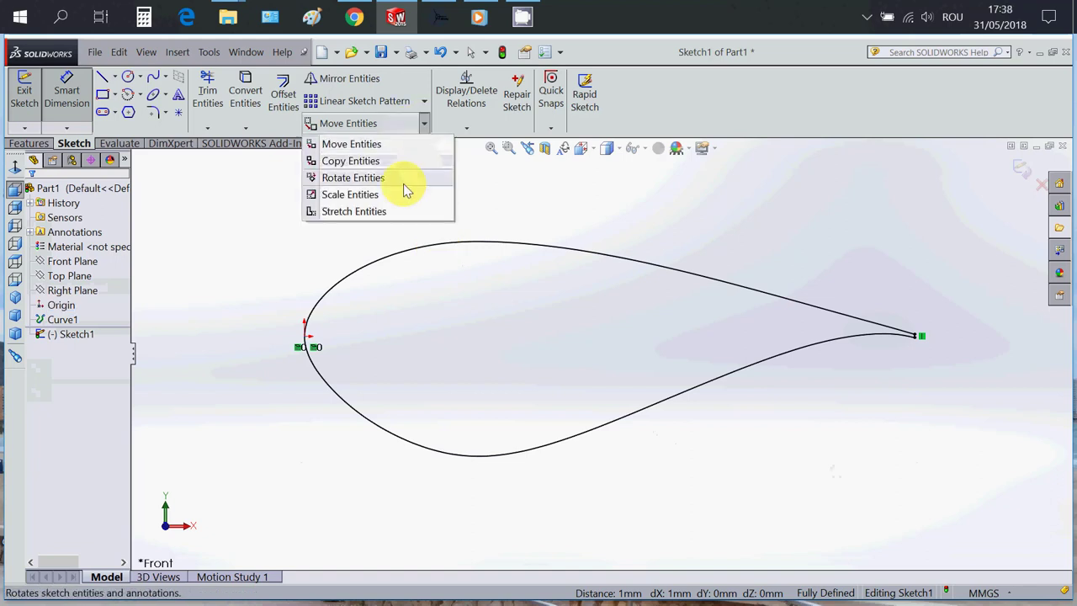
{"action": "left_click", "coordinate": [383, 198]}
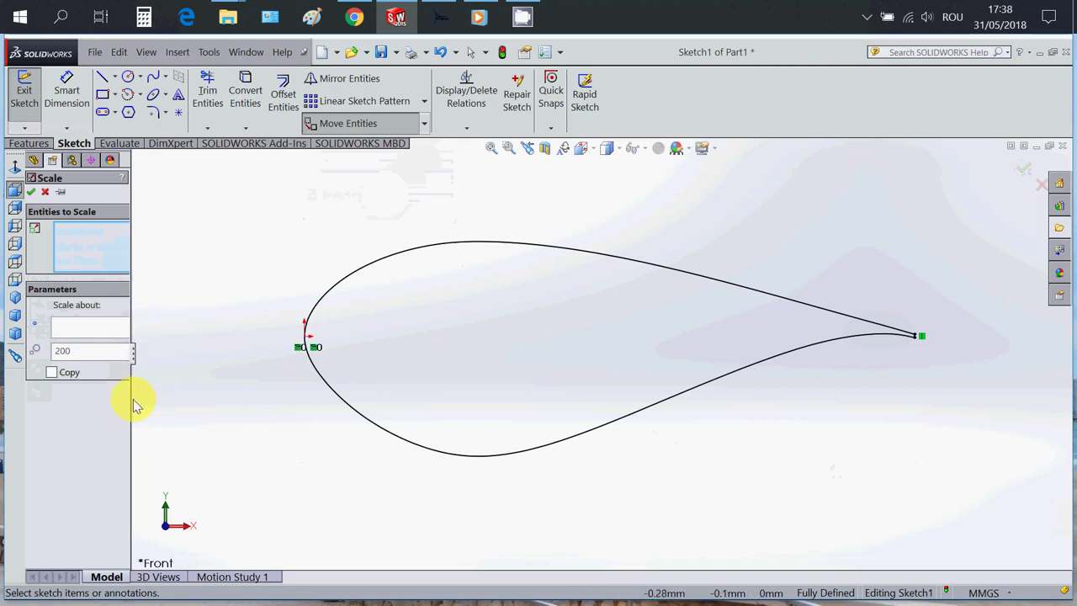
{"action": "left_click_drag", "start_coordinate": [129, 397], "coordinate": [168, 404]}
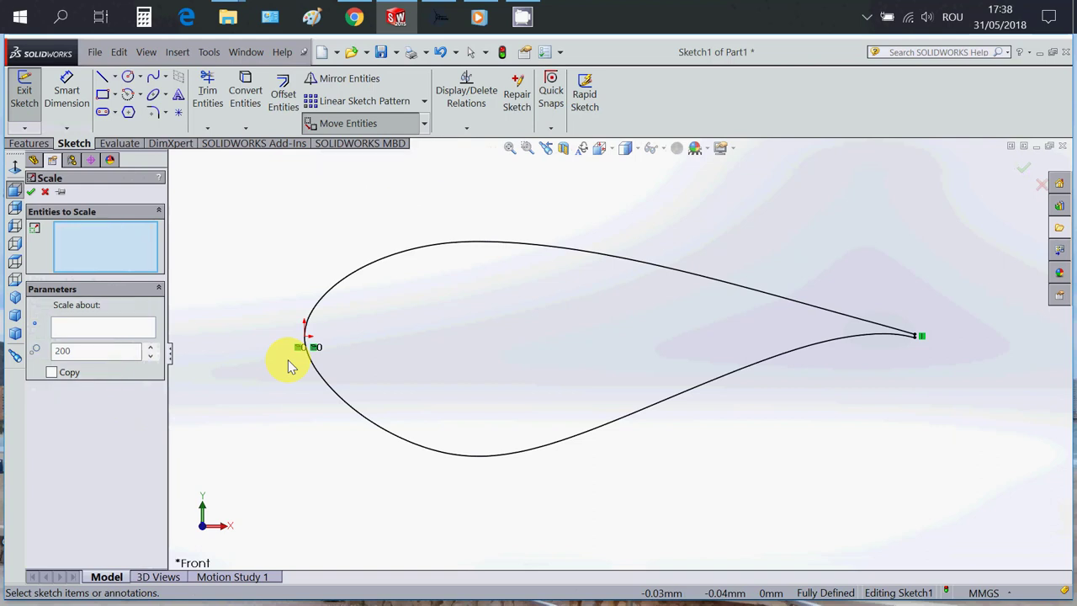
{"action": "left_click", "coordinate": [396, 255]}
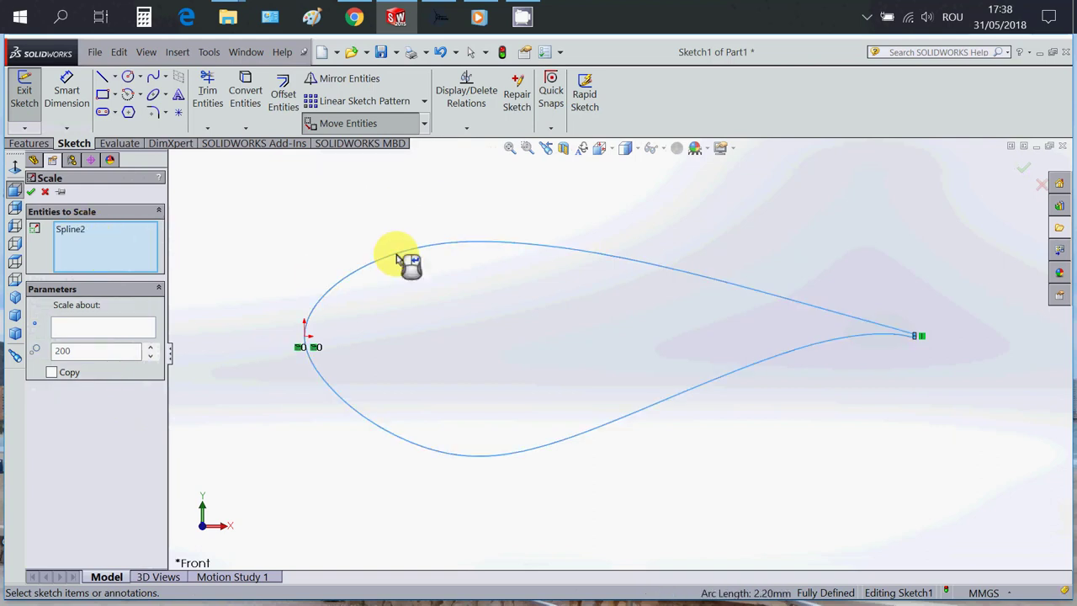
{"action": "scroll", "coordinate": [805, 375], "scroll_direction": "down", "scroll_amount": 5}
{"action": "scroll", "coordinate": [709, 425], "scroll_direction": "down", "scroll_amount": 1}
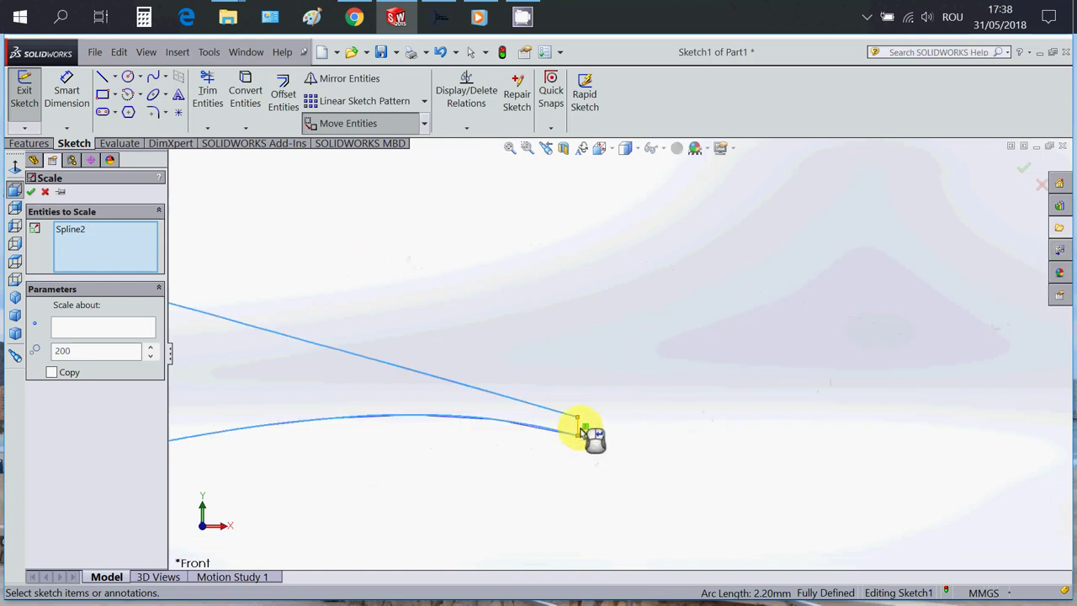
{"action": "left_click", "coordinate": [580, 425]}
{"action": "scroll", "coordinate": [748, 416], "scroll_direction": "up", "scroll_amount": 5}
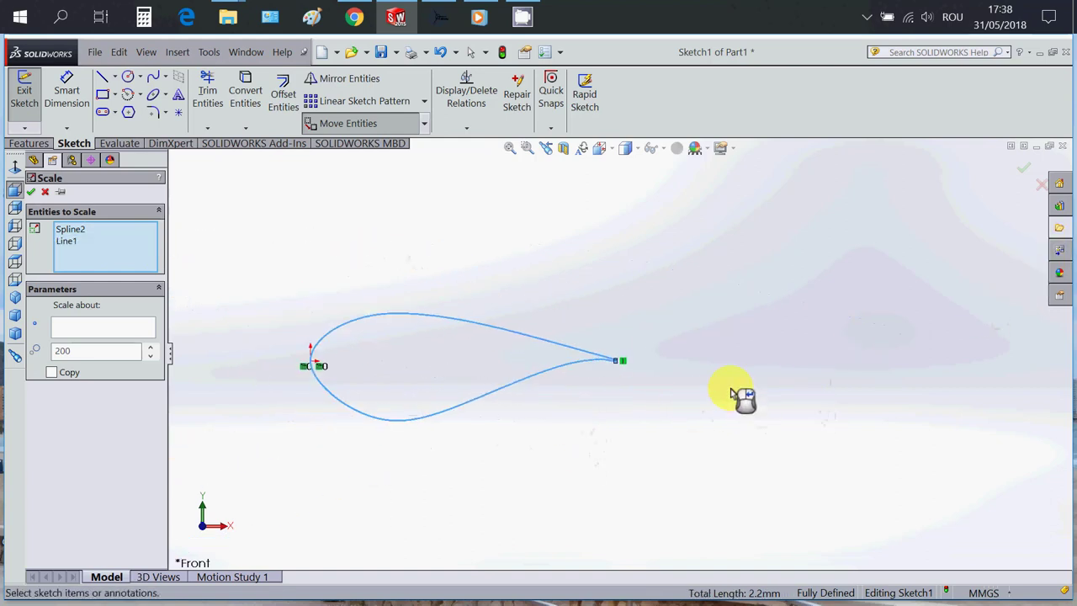
- Scale the selected airfoil spline and trailing-edge line about the sketch origin by a factor of 300
{"action": "left_click", "coordinate": [115, 328]}
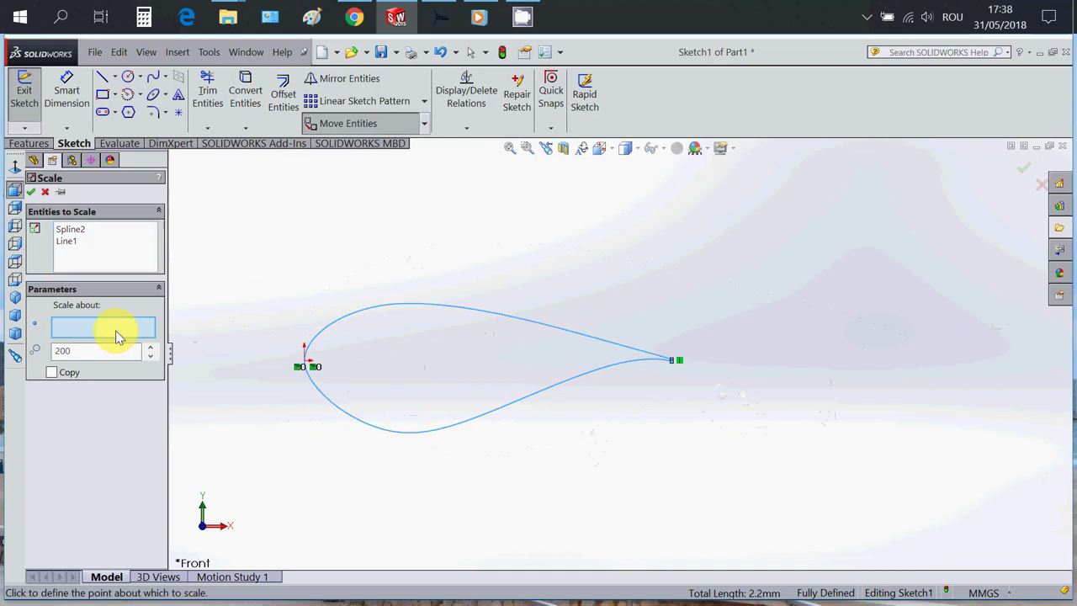
{"action": "scroll", "coordinate": [383, 373], "scroll_direction": "down", "scroll_amount": 3}
{"action": "scroll", "coordinate": [395, 368], "scroll_direction": "down", "scroll_amount": 3}
{"action": "scroll", "coordinate": [546, 391], "scroll_direction": "down", "scroll_amount": 2}
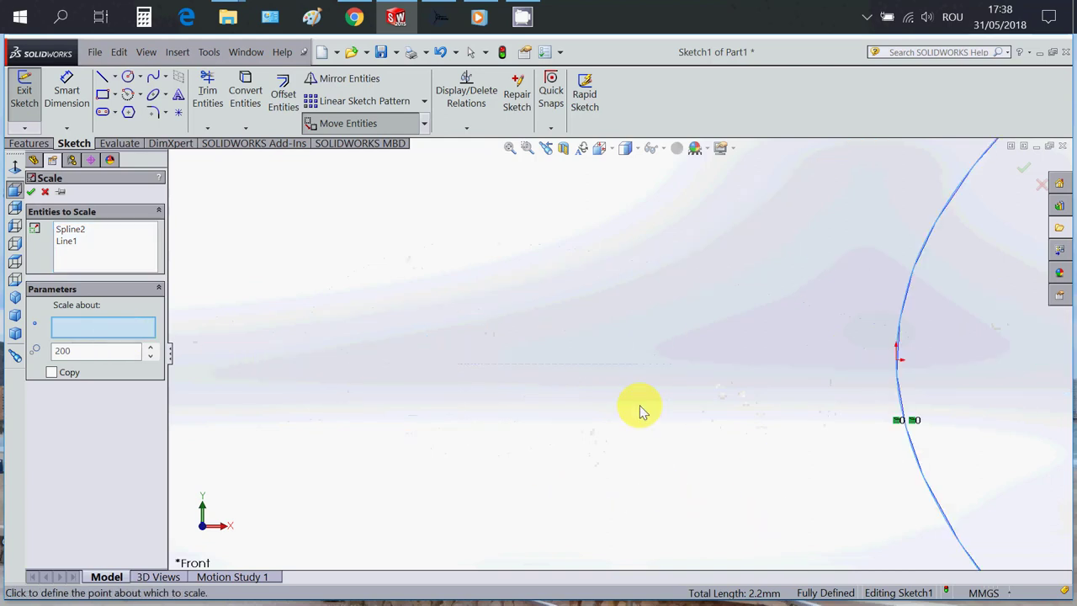
{"action": "left_click", "coordinate": [896, 361]}
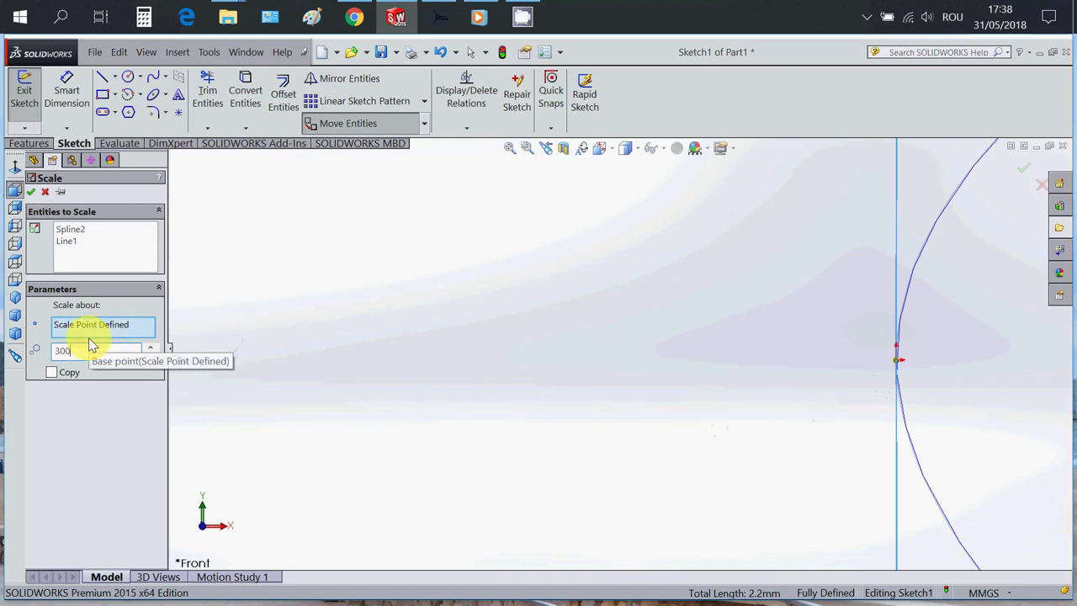
{"action": "left_click", "coordinate": [32, 192]}
{"action": "left_click", "coordinate": [509, 149]}
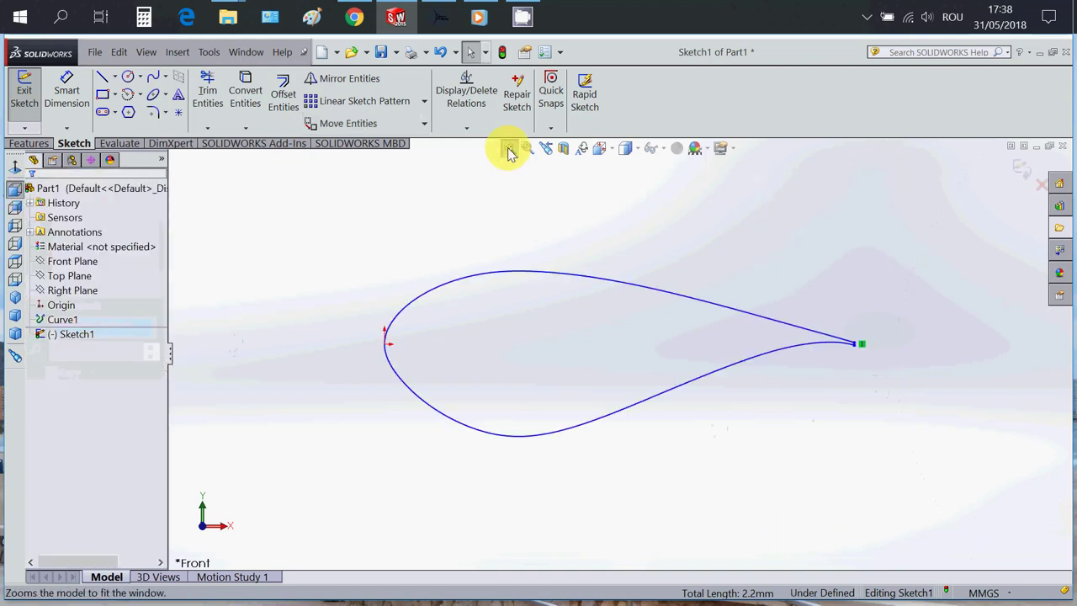
{"action": "left_click", "coordinate": [46, 319]}
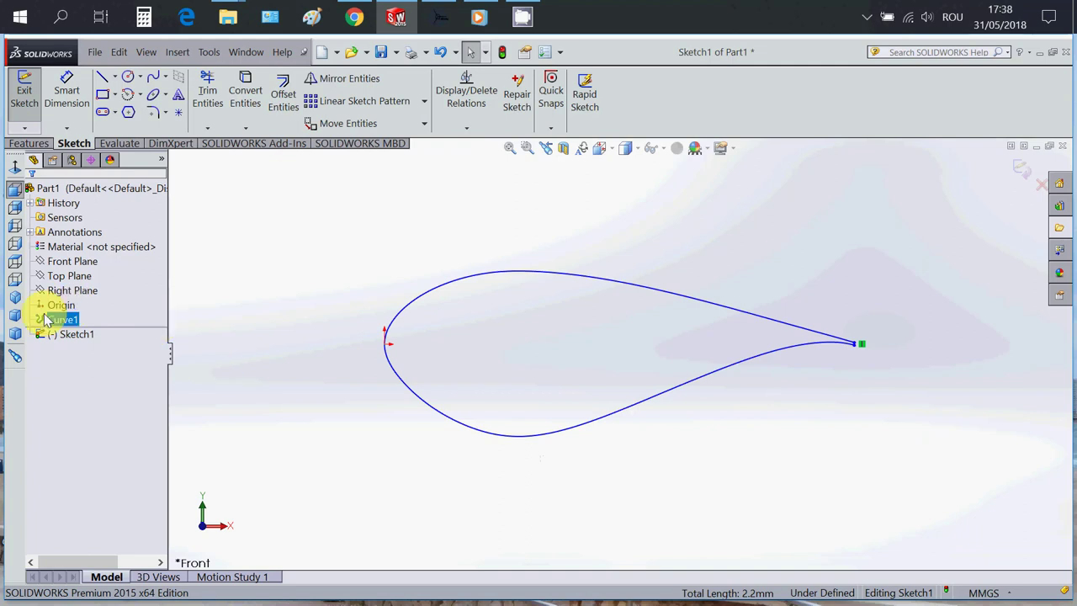
{"action": "left_click", "coordinate": [668, 436]}
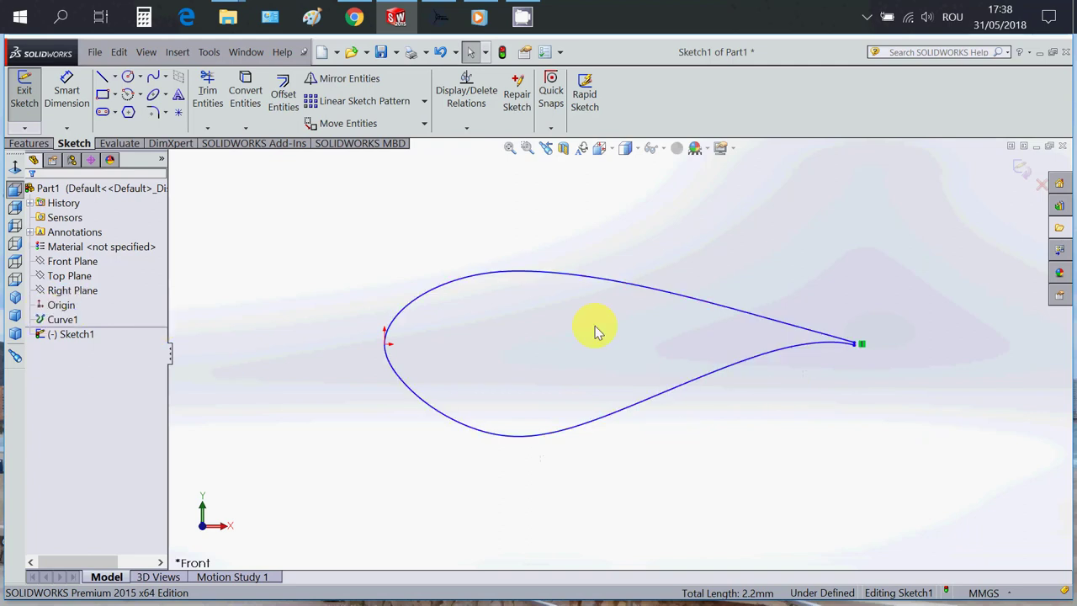
- Extrude the closed airfoil profile as a blind boss to a depth of 200 mm and show the solid in isometric view
{"action": "left_click", "coordinate": [32, 144]}
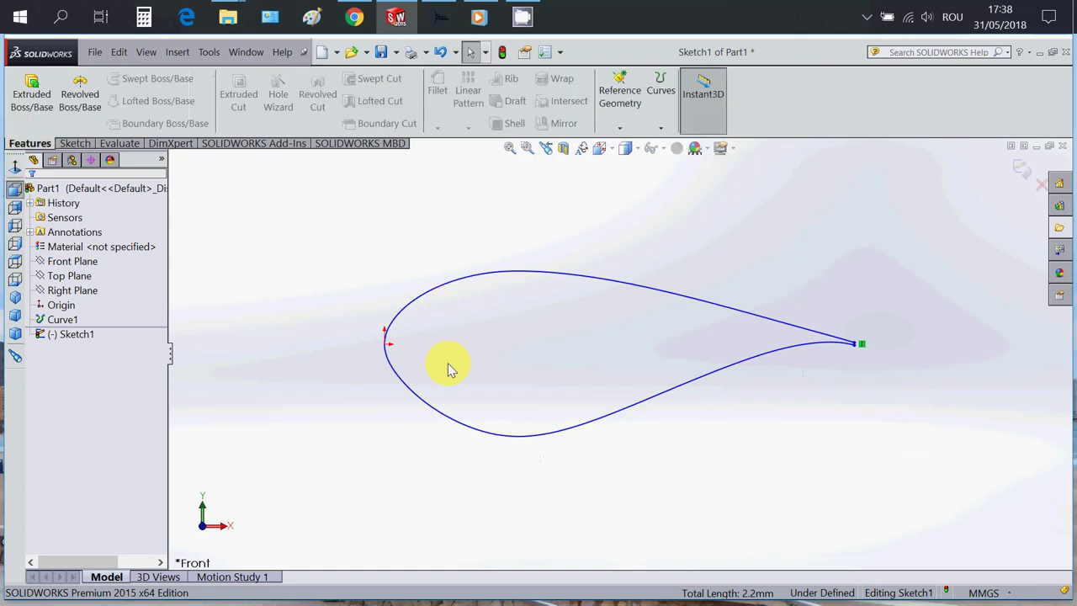
{"action": "left_click", "coordinate": [31, 98]}
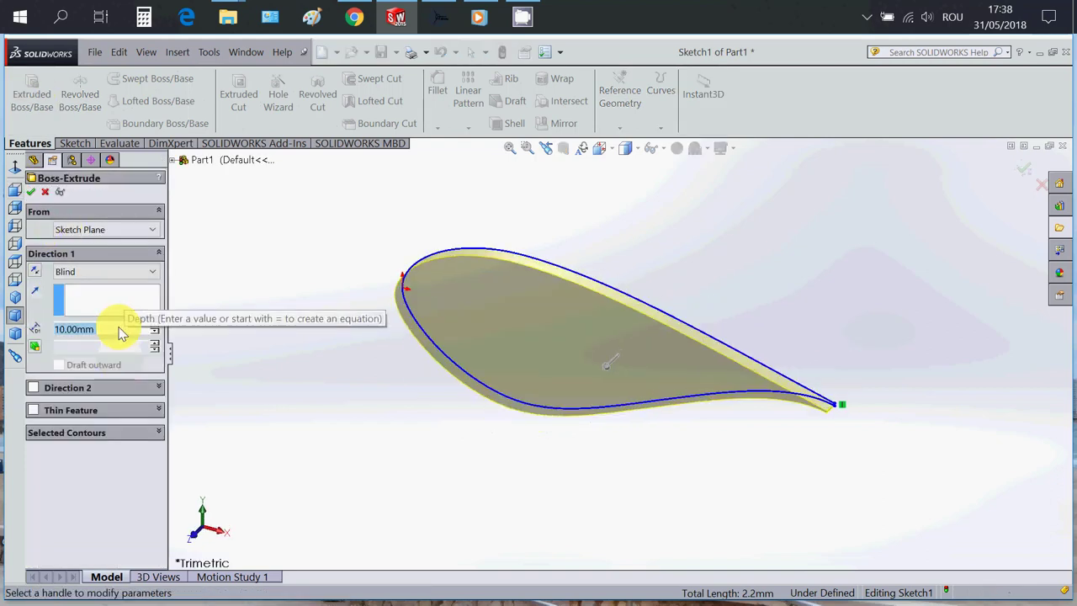
{"action": "type", "text": "00"}
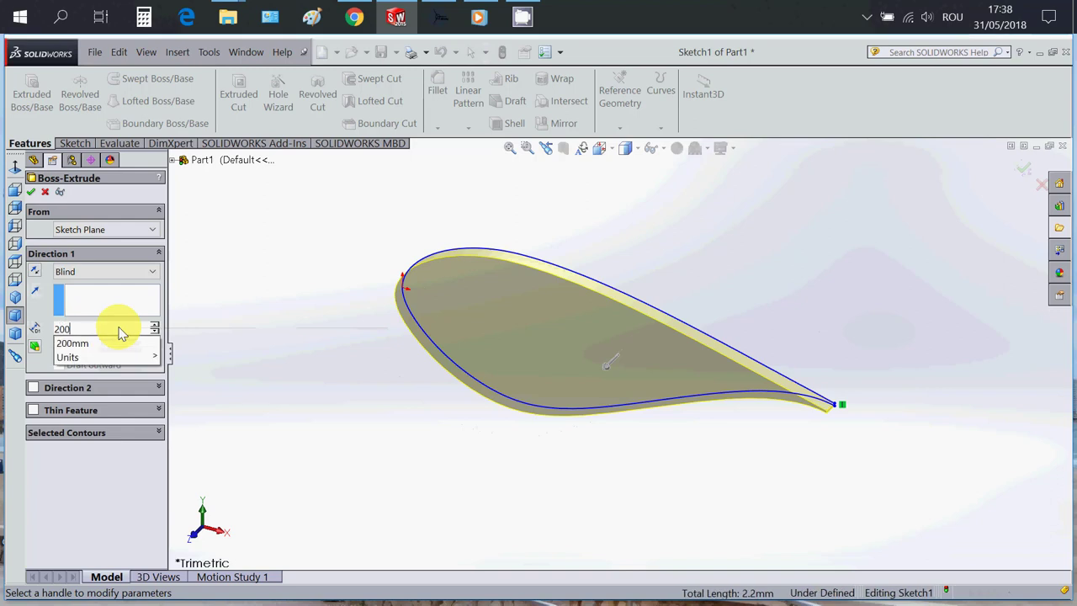
{"action": "key", "text": "Return"}
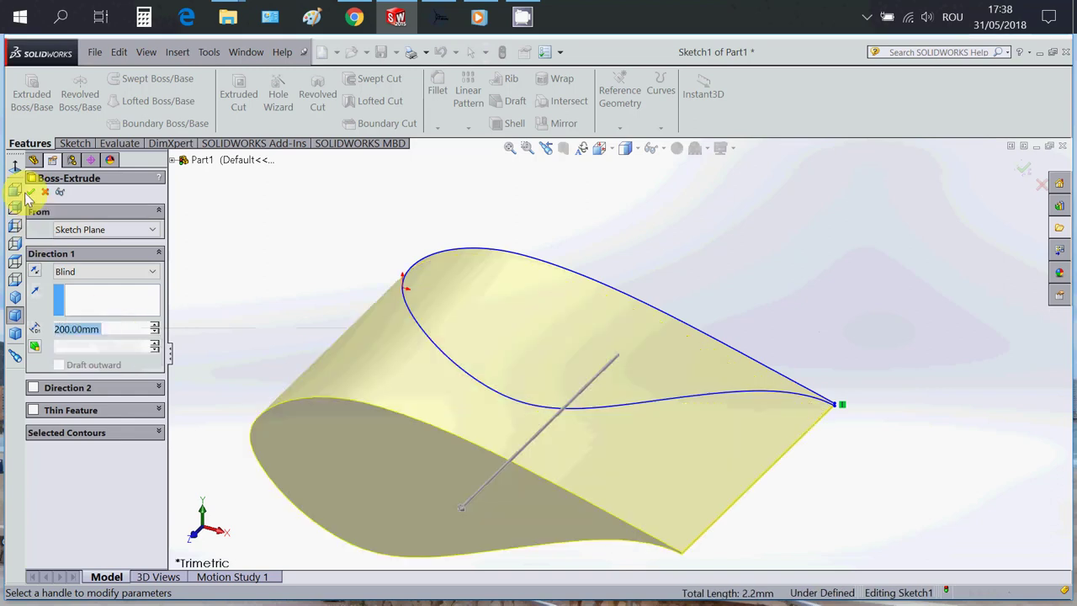
{"action": "left_click", "coordinate": [30, 192]}
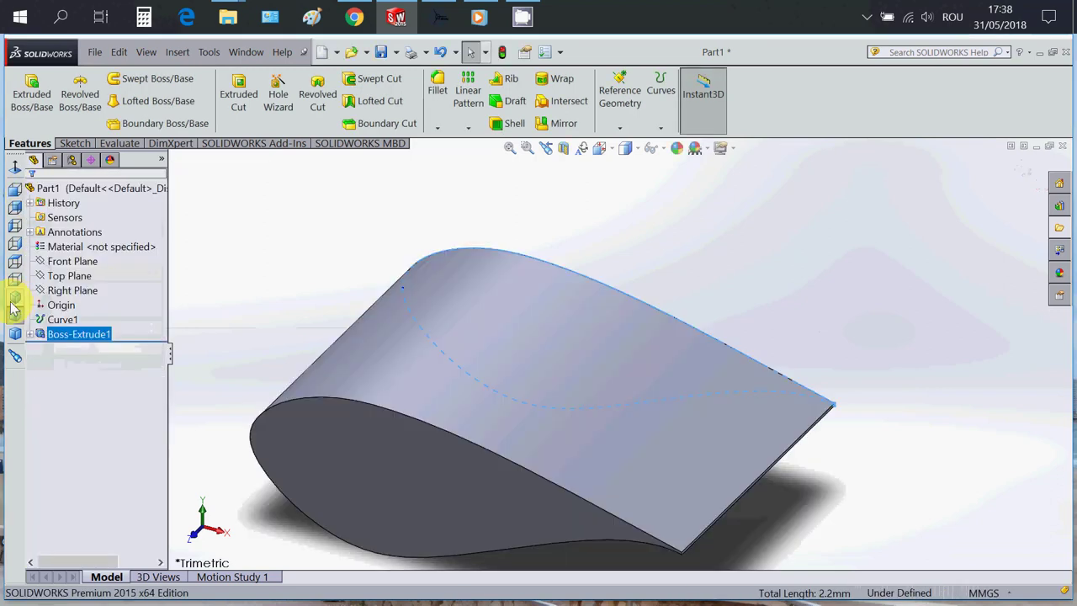
{"action": "left_click", "coordinate": [15, 296]}
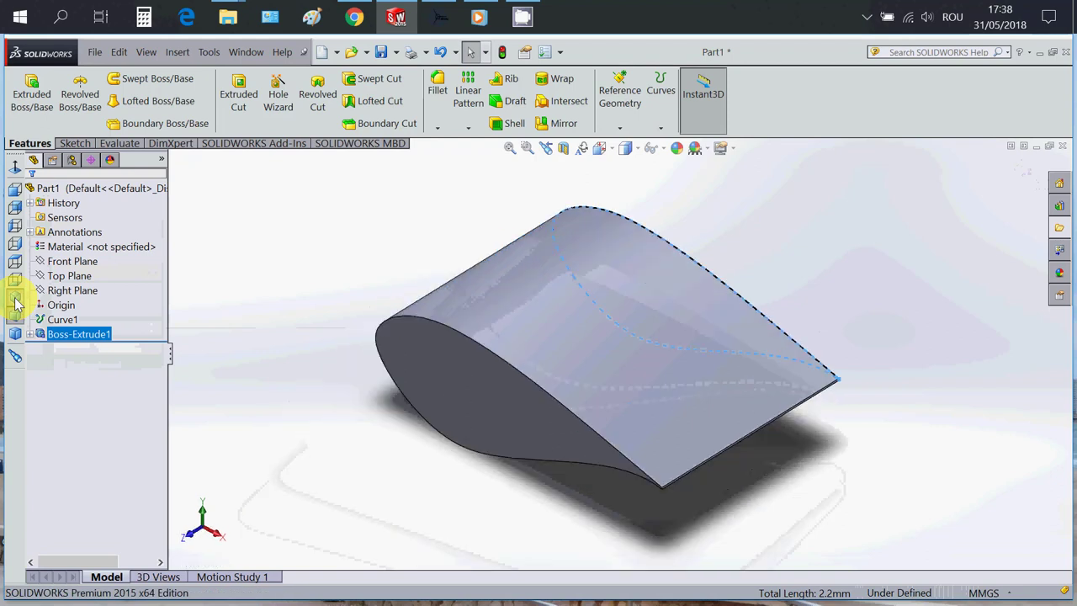
{"action": "left_click", "coordinate": [350, 444]}
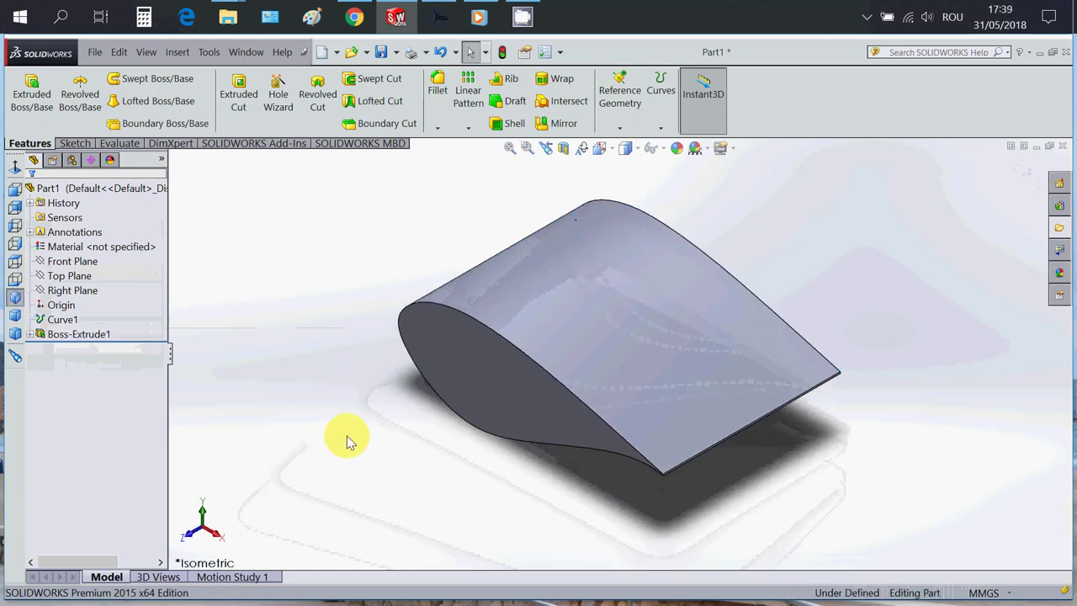